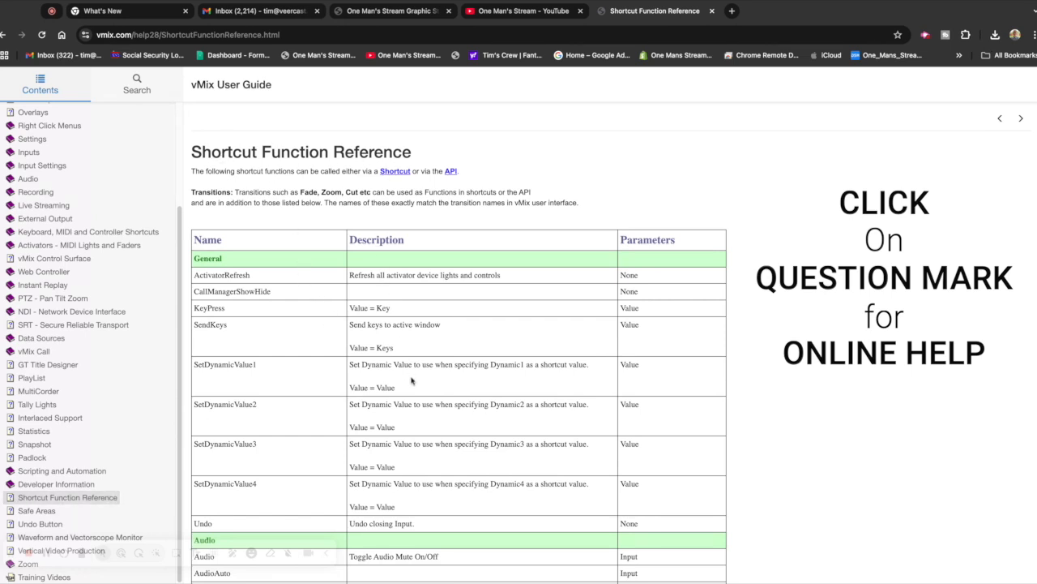
# - Examine the functions, descriptions and parameters in the Shortcut Function Reference, from the General category through DataSources
pyautogui.scroll(-3, 412, 373)
pyautogui.scroll(-15, 412, 379)
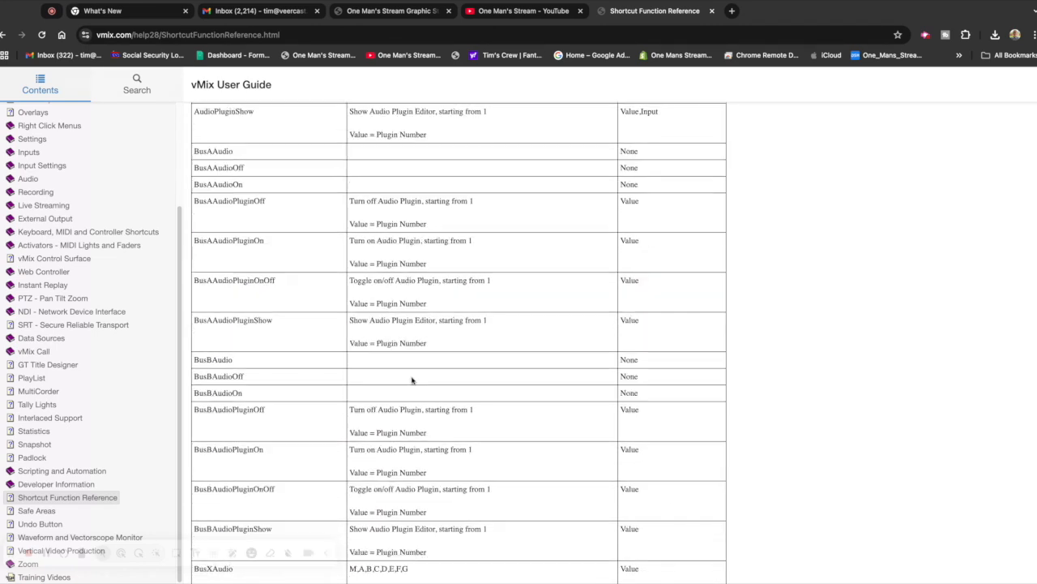
pyautogui.scroll(-20, 412, 381)
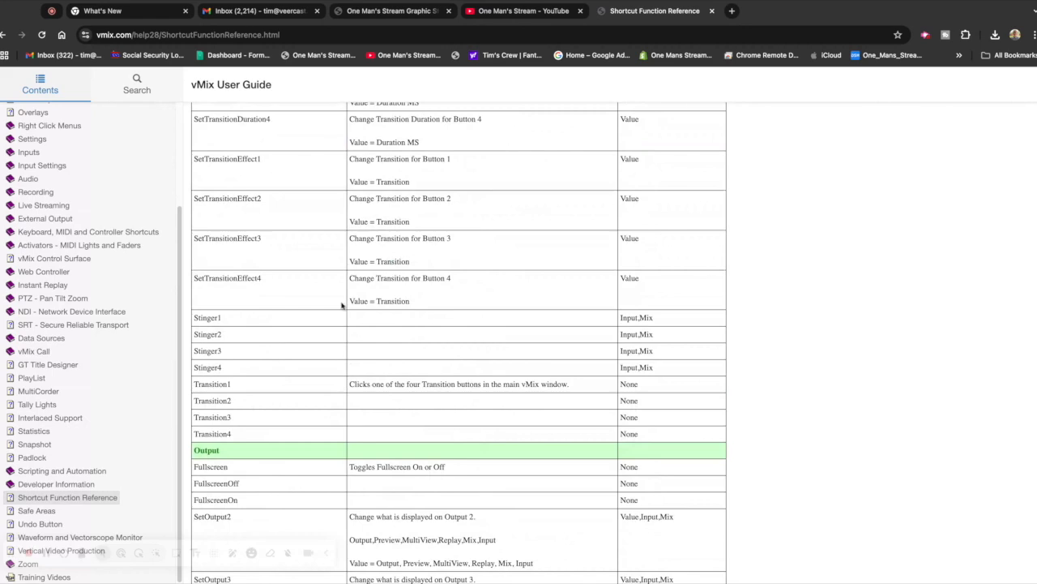
pyautogui.scroll(8, 326, 345)
pyautogui.scroll(1, 325, 344)
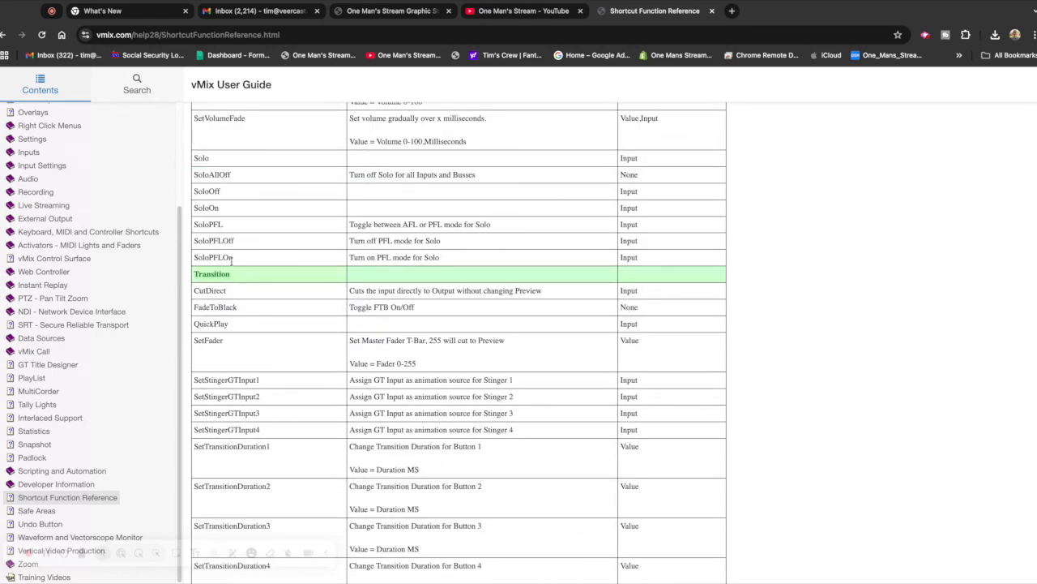
pyautogui.scroll(-4, 418, 395)
pyautogui.scroll(-12, 418, 394)
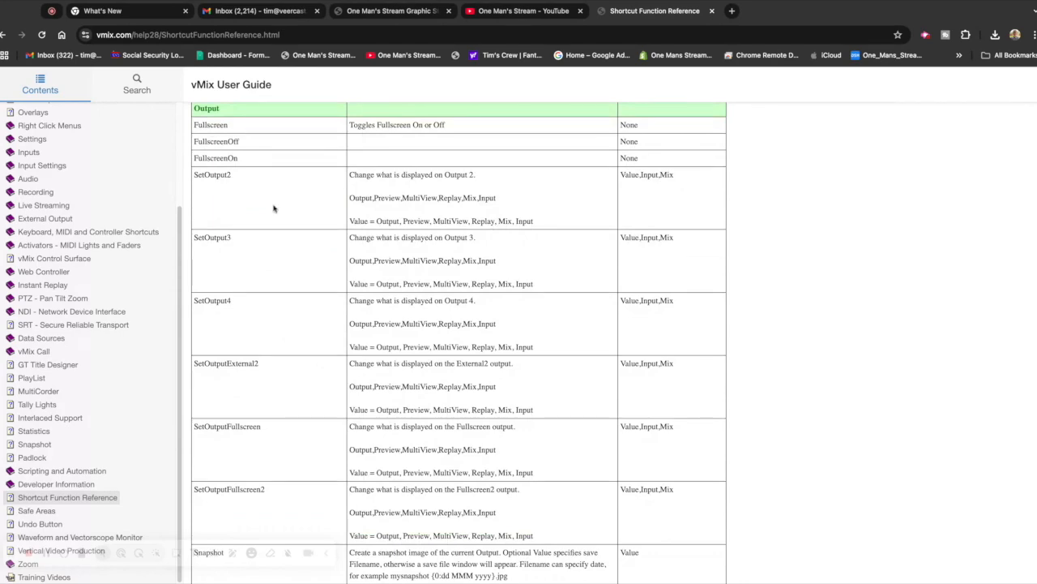
pyautogui.scroll(-20, 409, 521)
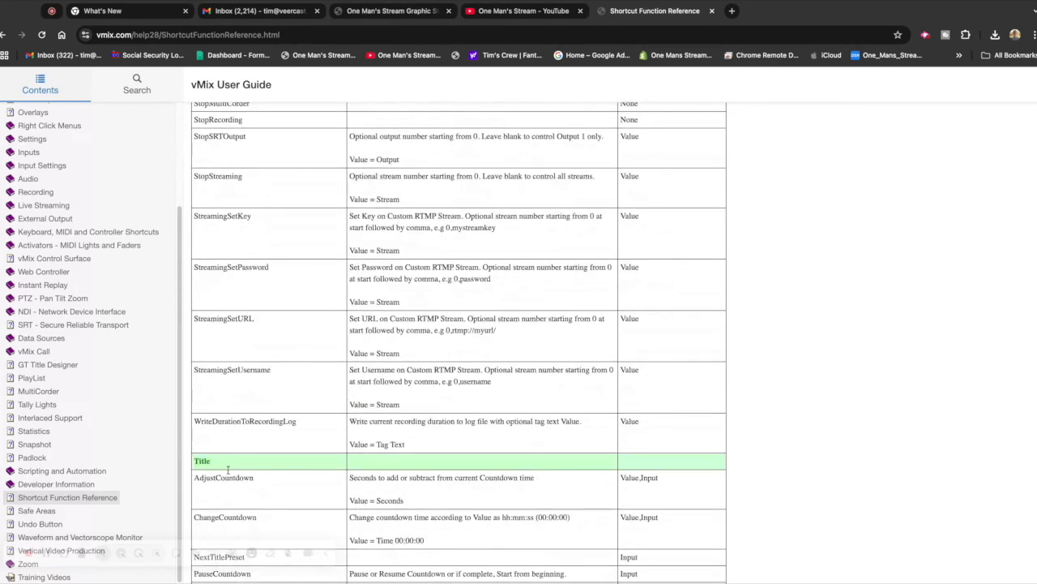
pyautogui.scroll(-13, 478, 509)
pyautogui.scroll(-7, 479, 509)
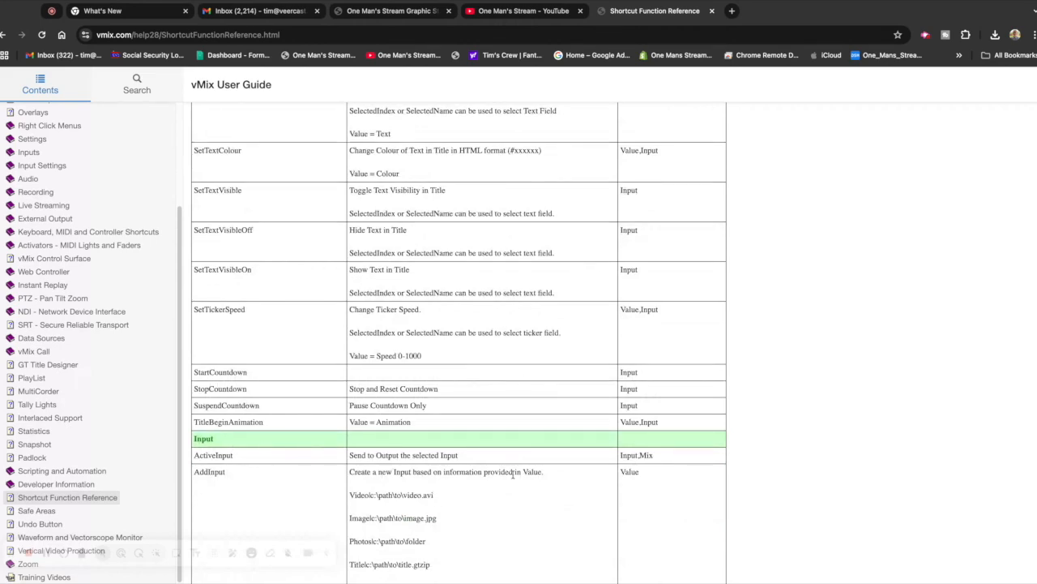
pyautogui.scroll(-7, 513, 474)
pyautogui.scroll(-3, 513, 474)
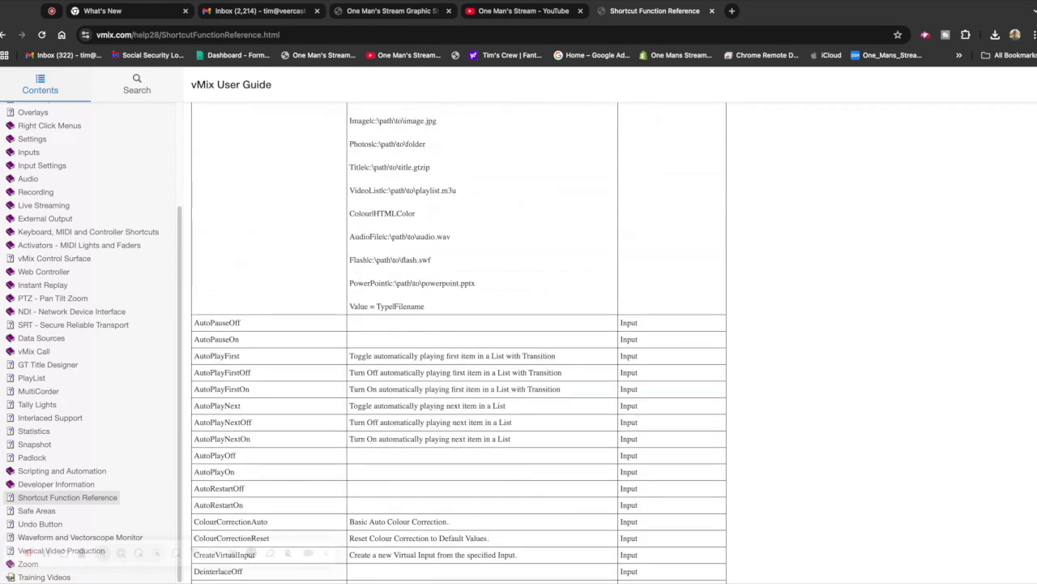
pyautogui.scroll(-20, 449, 464)
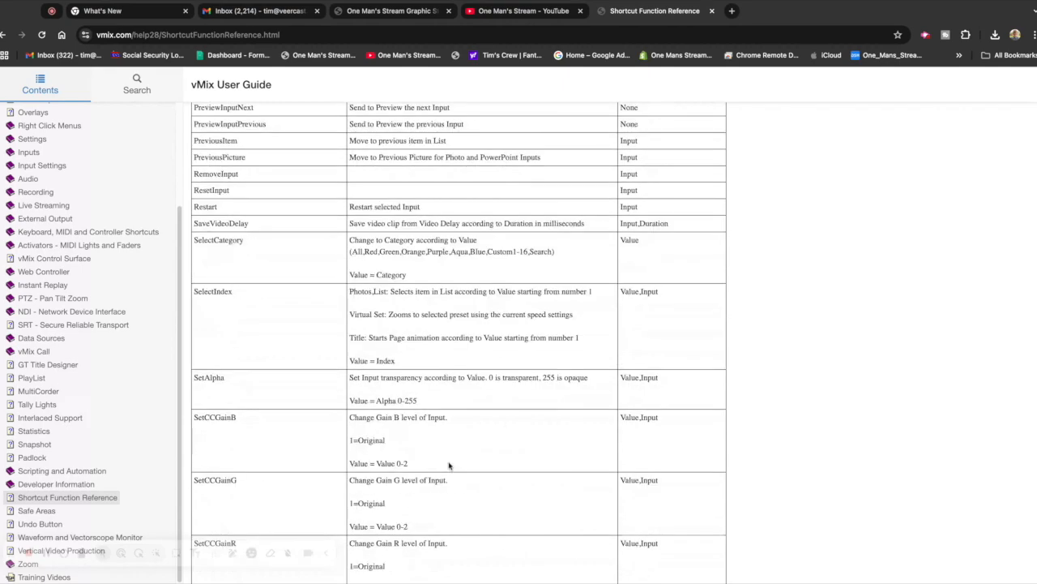
pyautogui.scroll(-20, 449, 465)
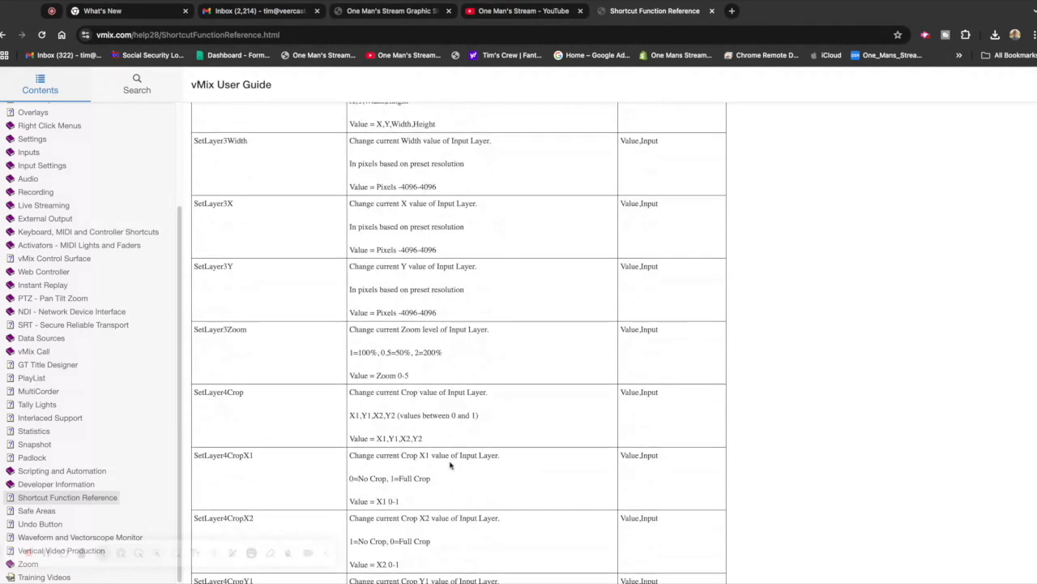
pyautogui.scroll(-20, 450, 465)
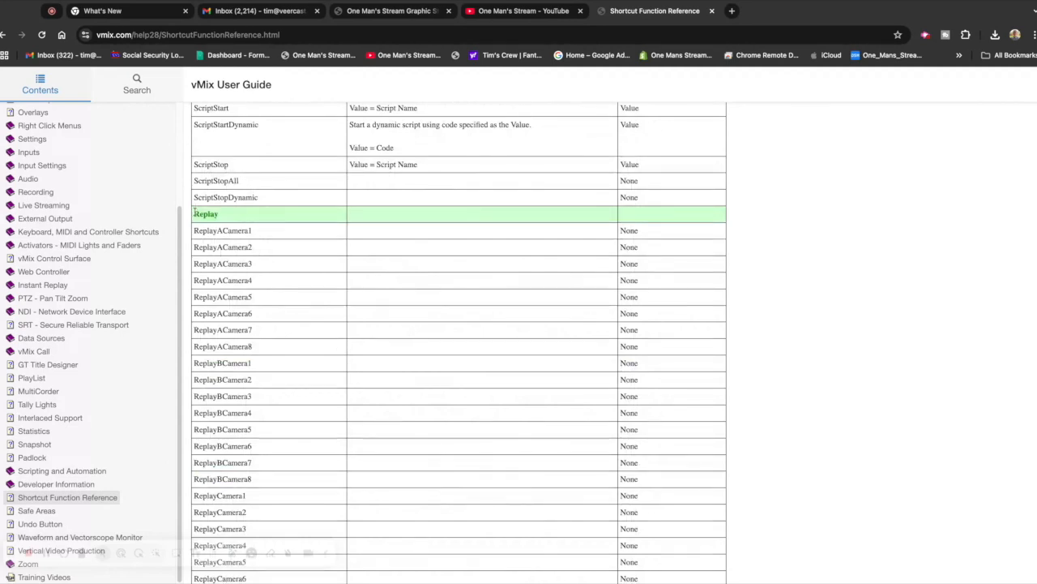
pyautogui.scroll(-12, 475, 459)
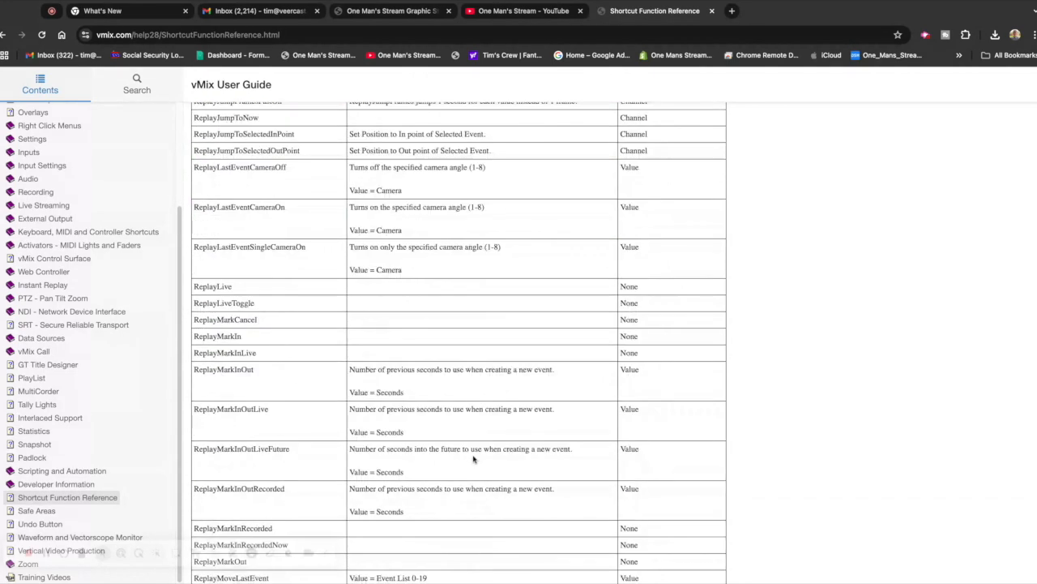
pyautogui.scroll(-20, 474, 460)
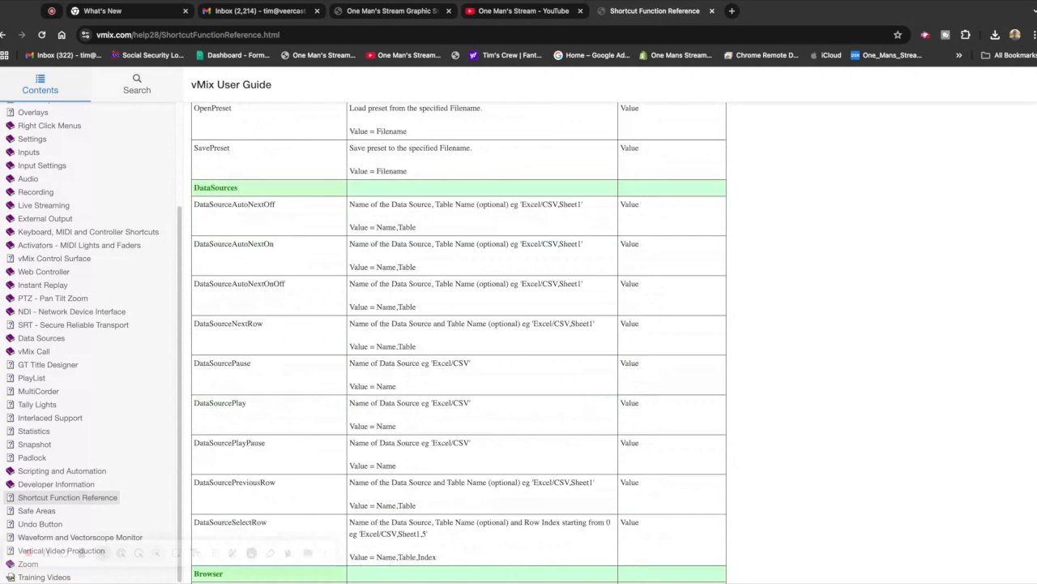
pyautogui.scroll(3, 459, 344)
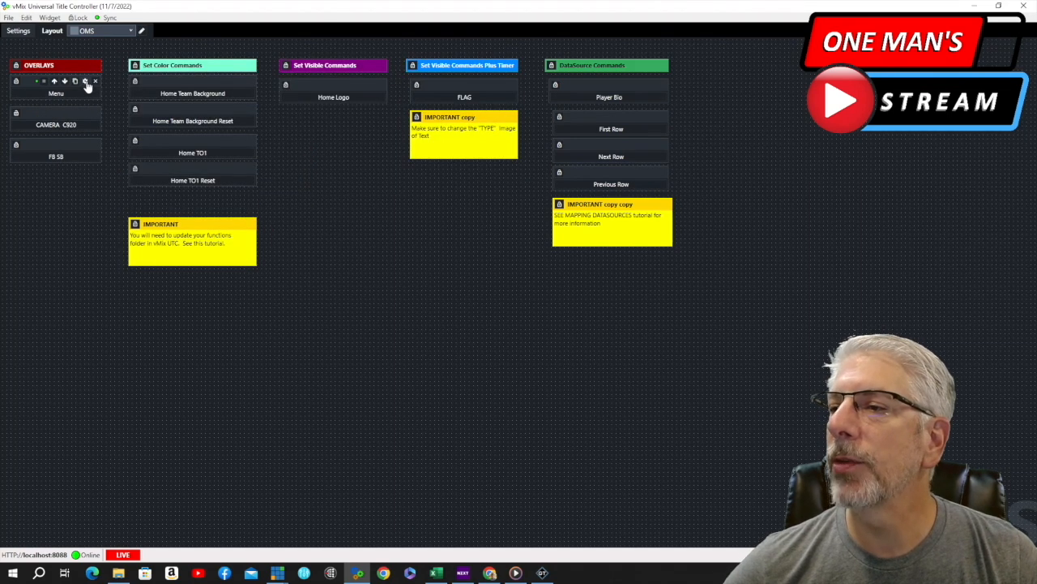
# - Switch to vMix Universal Title Controller, open the Menu button's properties and browse the function categories available for its script command
pyautogui.click(85, 82)
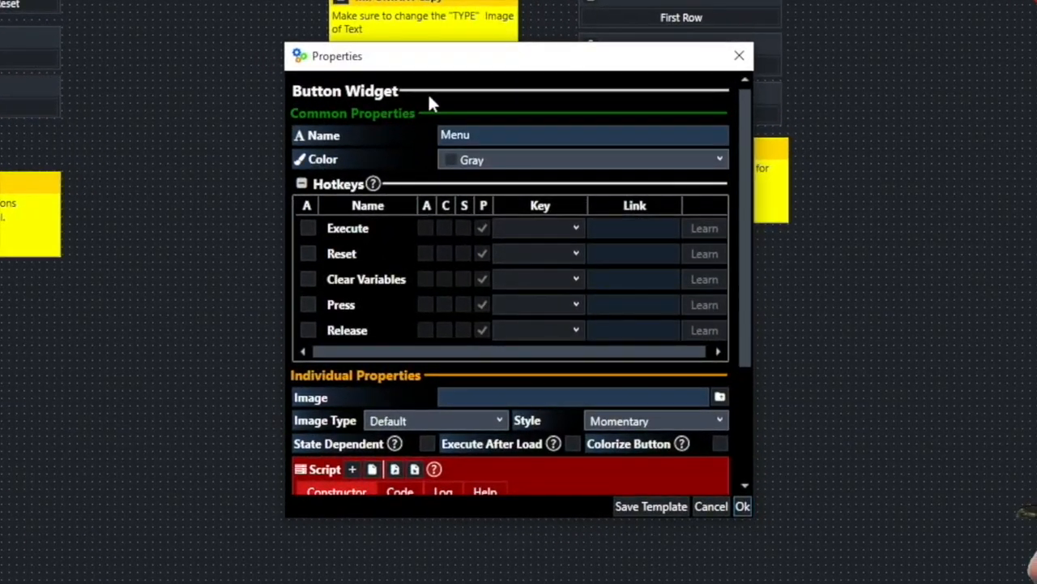
pyautogui.scroll(-3, 601, 214)
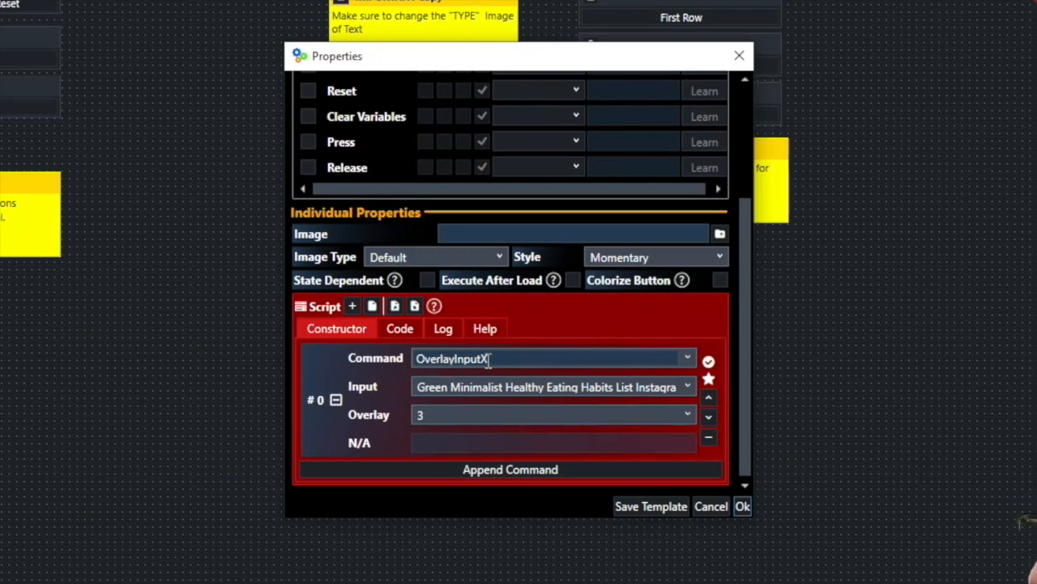
pyautogui.click(688, 358)
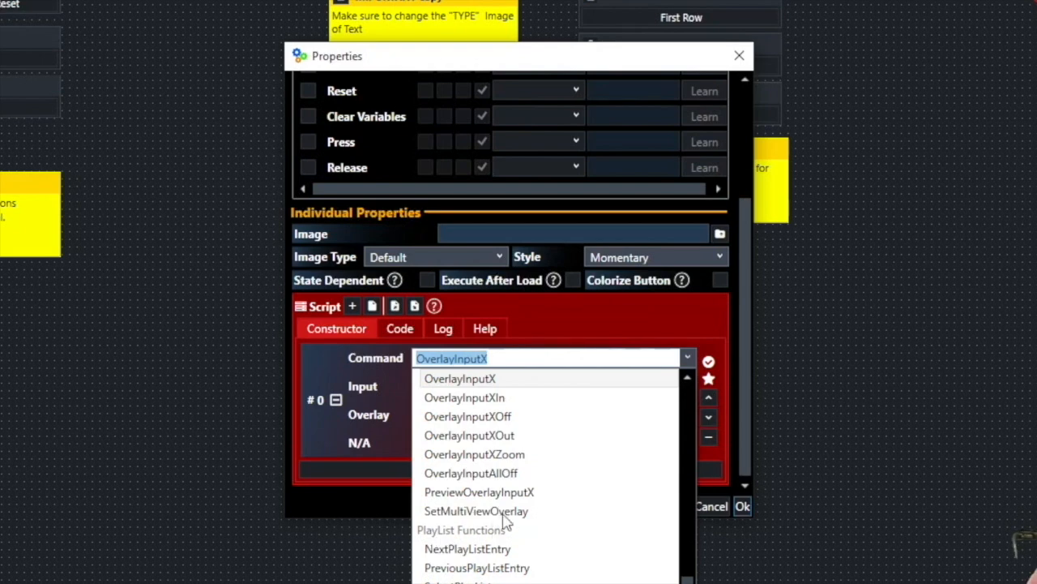
pyautogui.scroll(5, 508, 519)
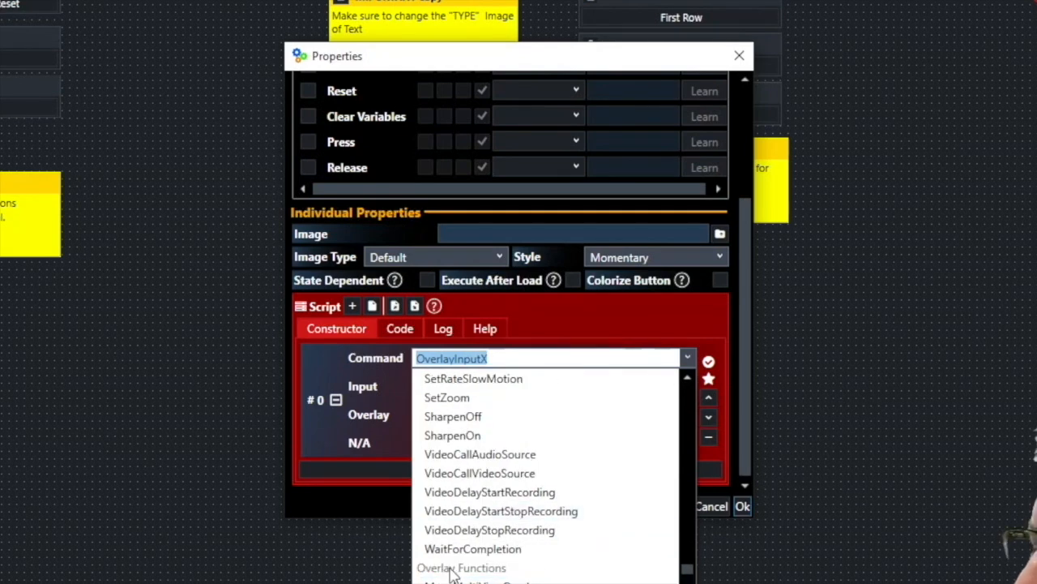
pyautogui.scroll(4, 529, 474)
pyautogui.scroll(20, 528, 477)
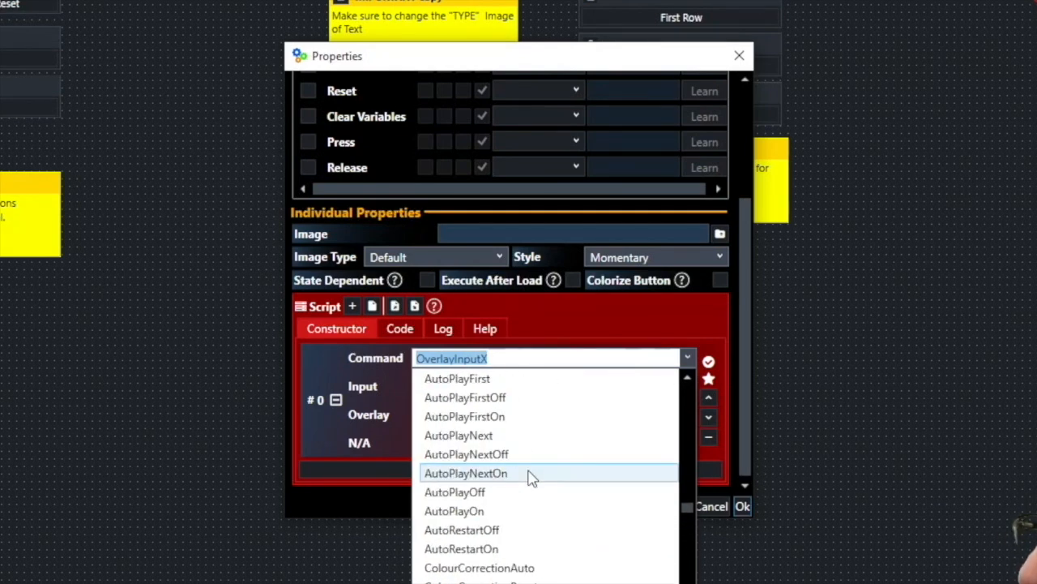
pyautogui.scroll(-5, 533, 528)
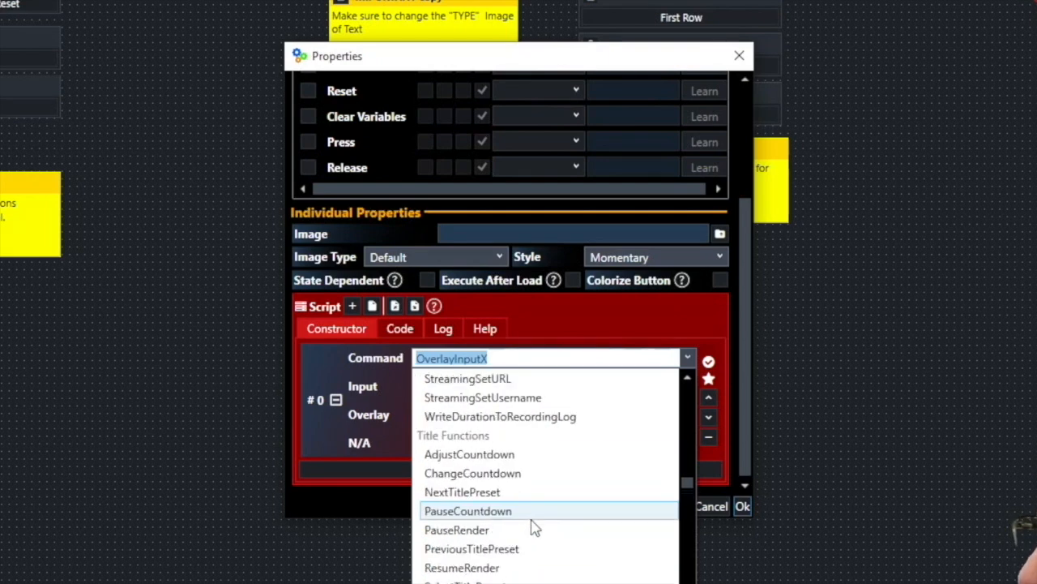
pyautogui.scroll(1, 533, 528)
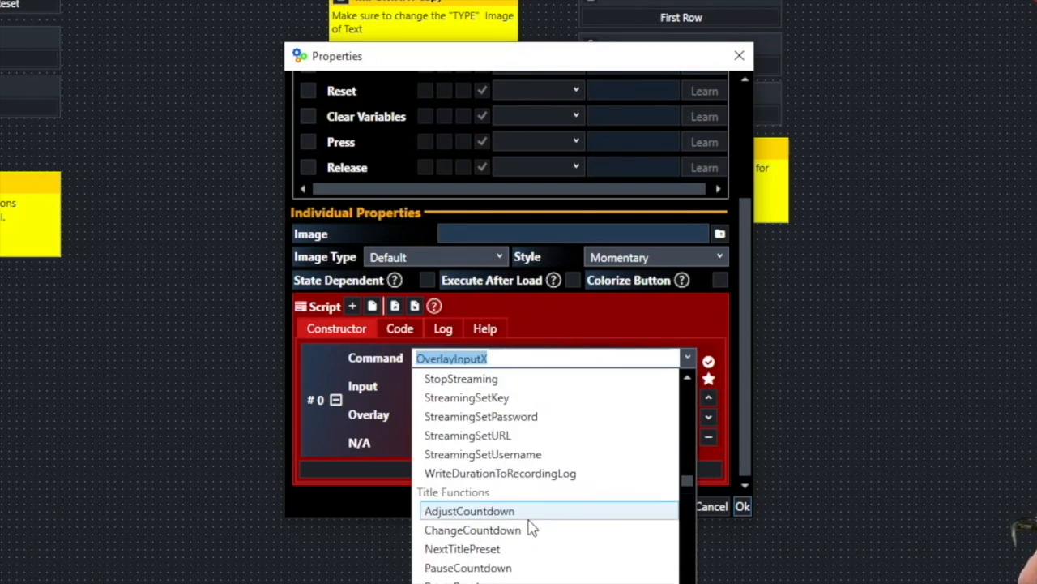
pyautogui.click(501, 358)
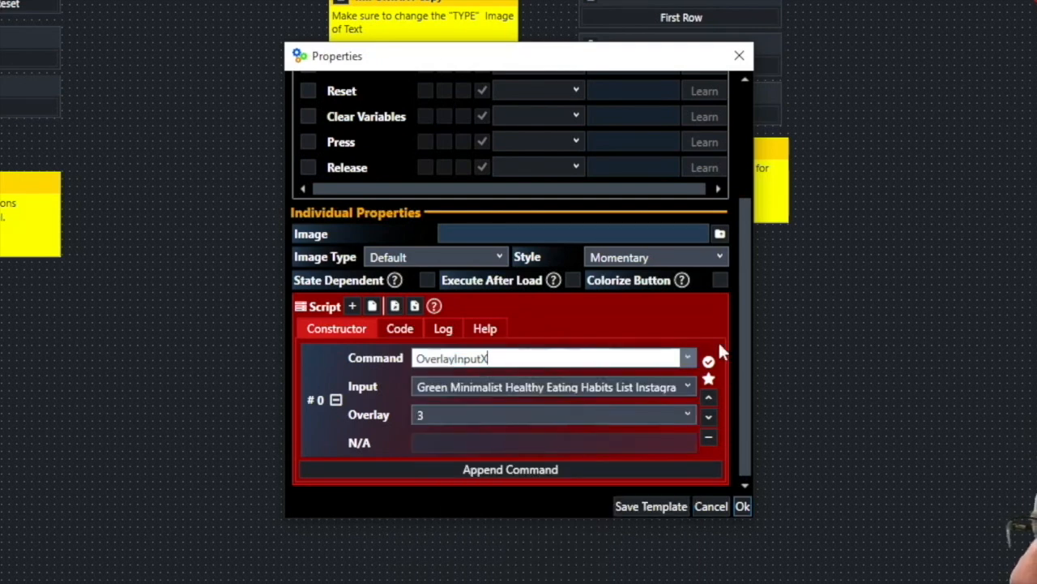
# - Review the OverlayInputX command variants for the Menu button, keep OverlayInputX and close the properties
pyautogui.click(688, 359)
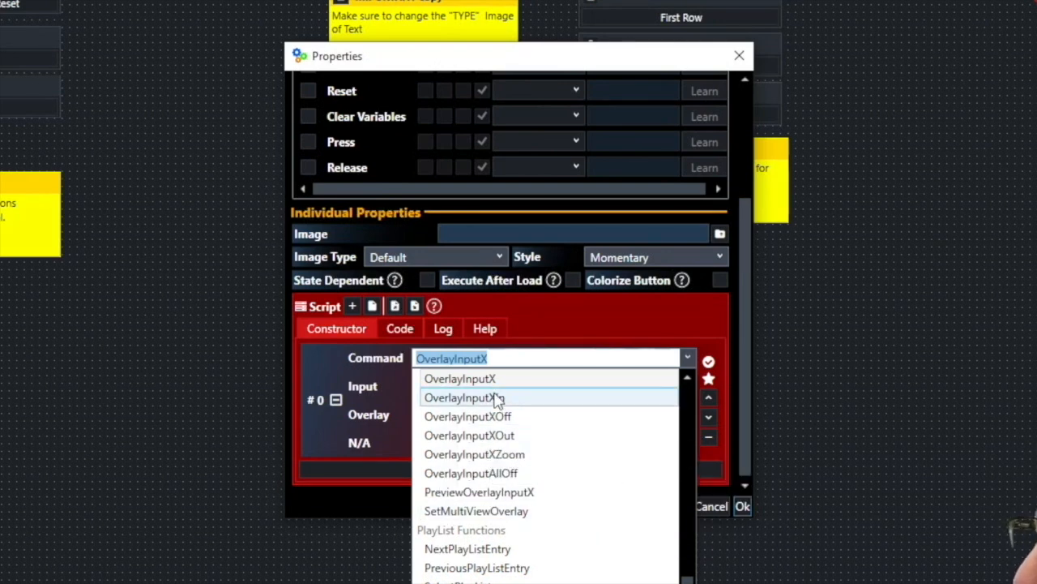
pyautogui.click(827, 497)
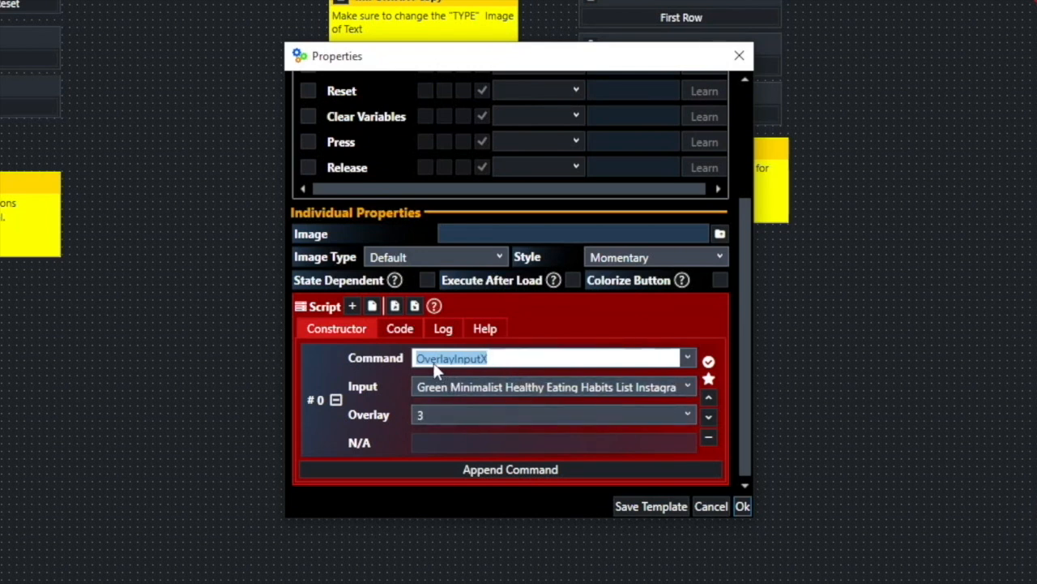
pyautogui.click(513, 359)
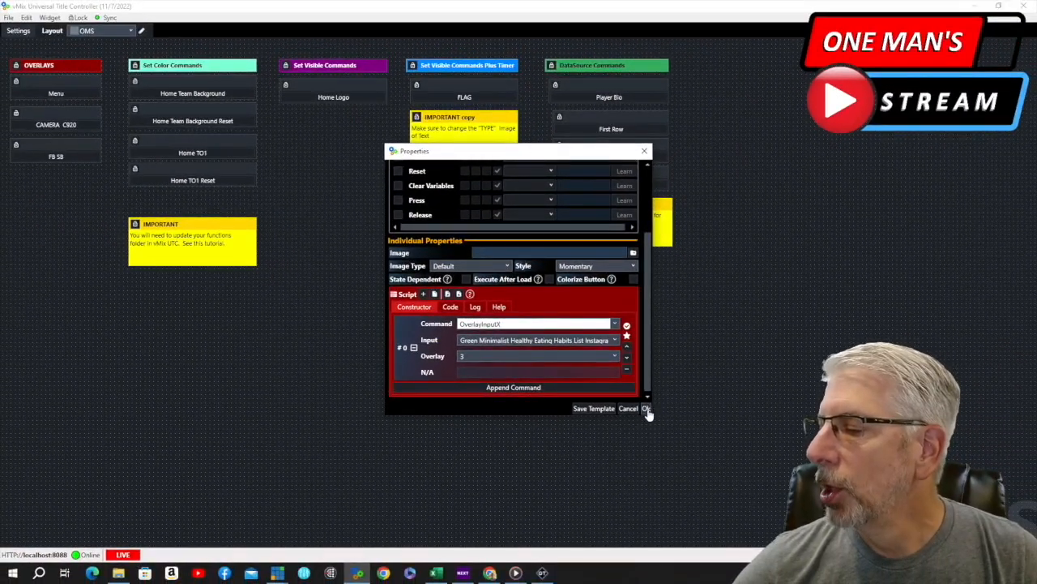
pyautogui.click(647, 408)
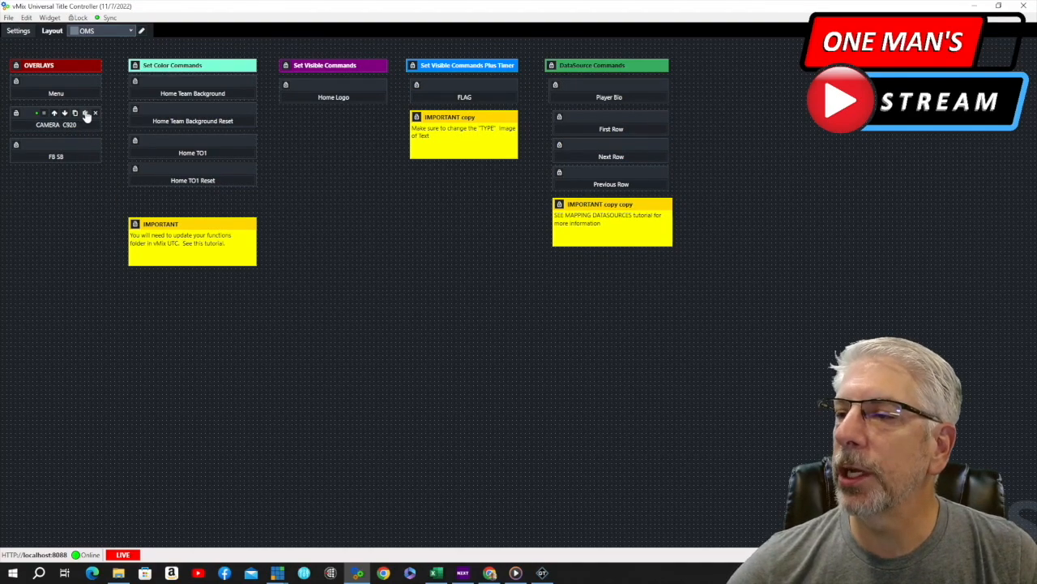
# - Inspect the CAMERA C920 button's overlay script and its available inputs, keeping HD Pro Webcam C920 on overlay 2, and close the properties
pyautogui.click(85, 112)
pyautogui.scroll(-3, 589, 220)
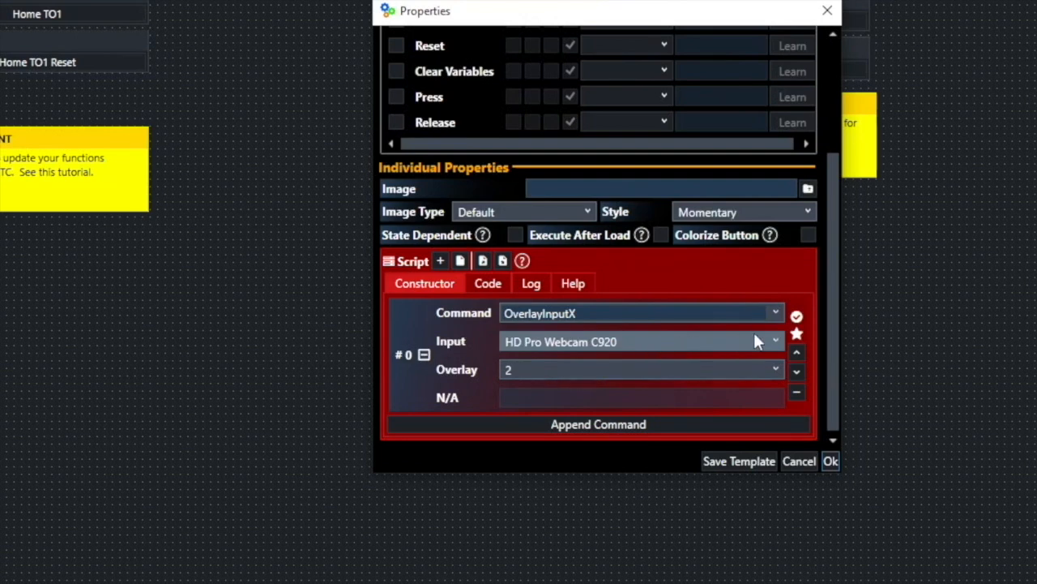
pyautogui.click(777, 344)
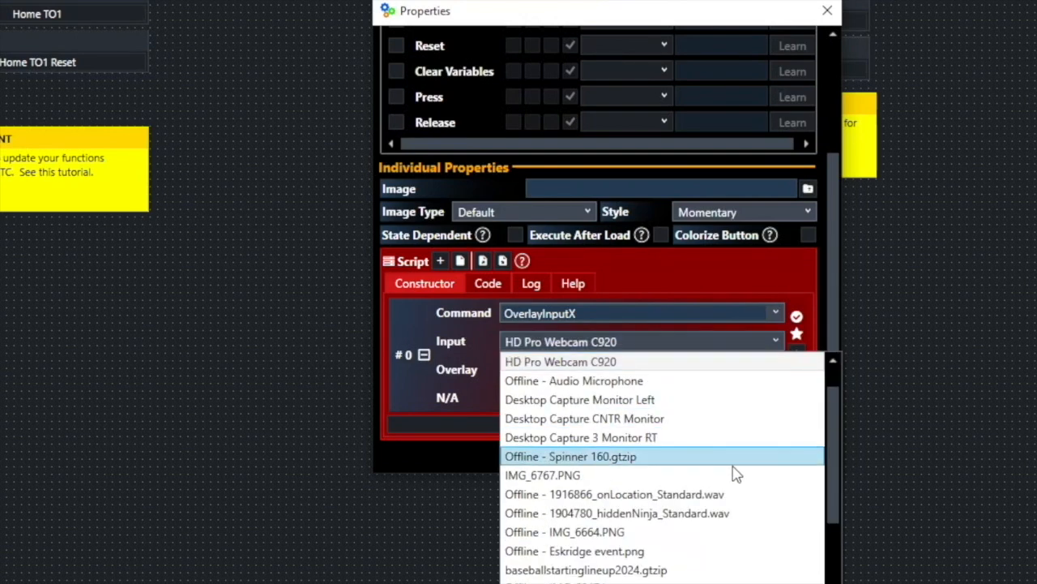
pyautogui.scroll(1, 736, 473)
pyautogui.scroll(-4, 657, 429)
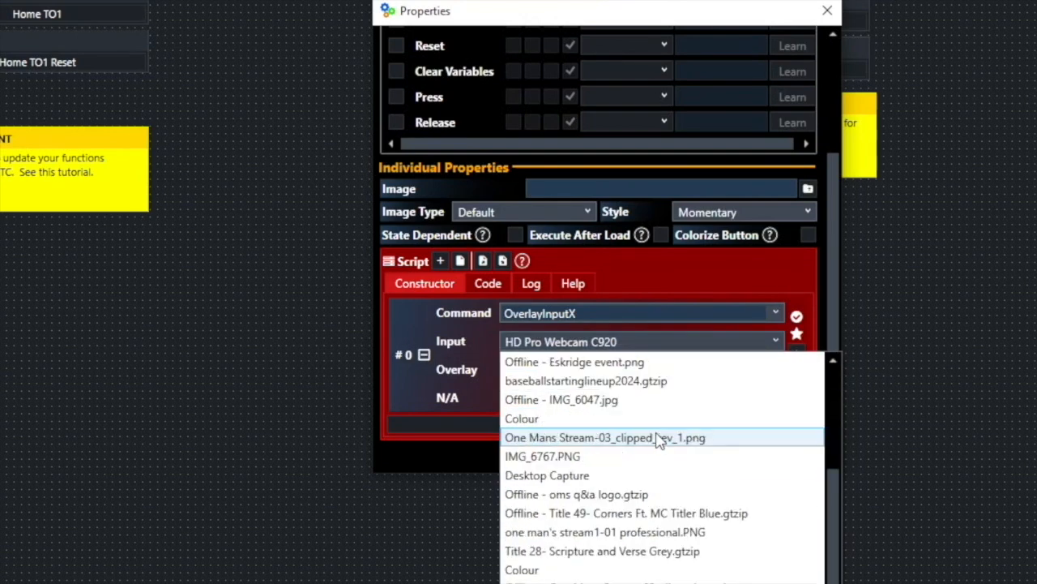
pyautogui.scroll(-3, 658, 438)
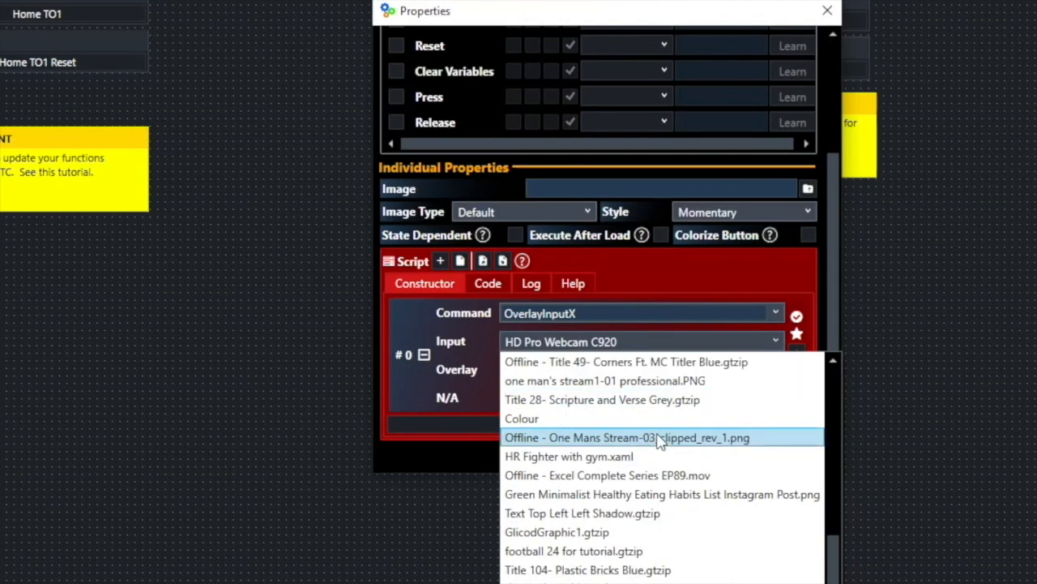
pyautogui.scroll(7, 659, 438)
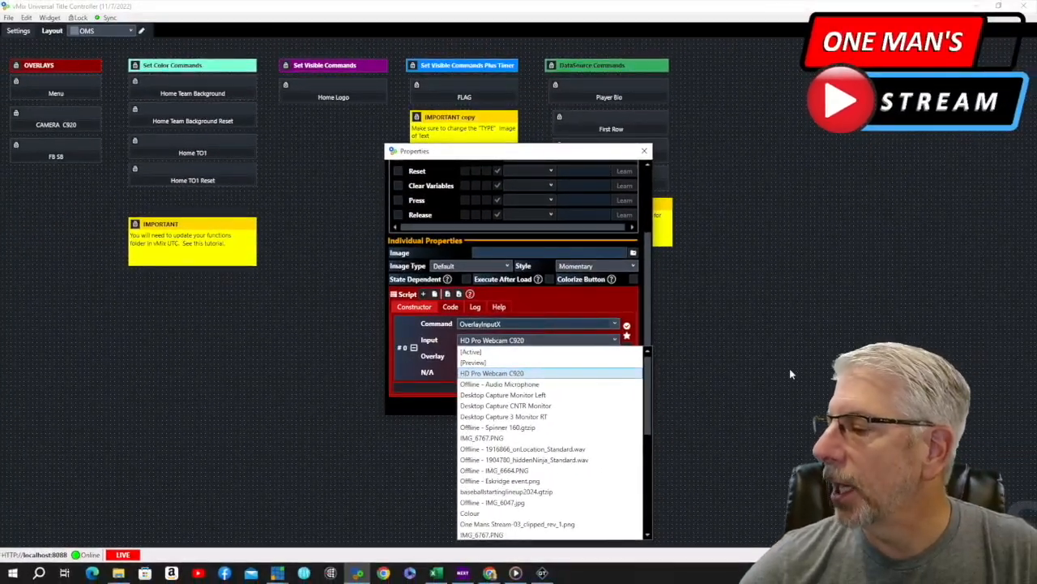
pyautogui.click(790, 368)
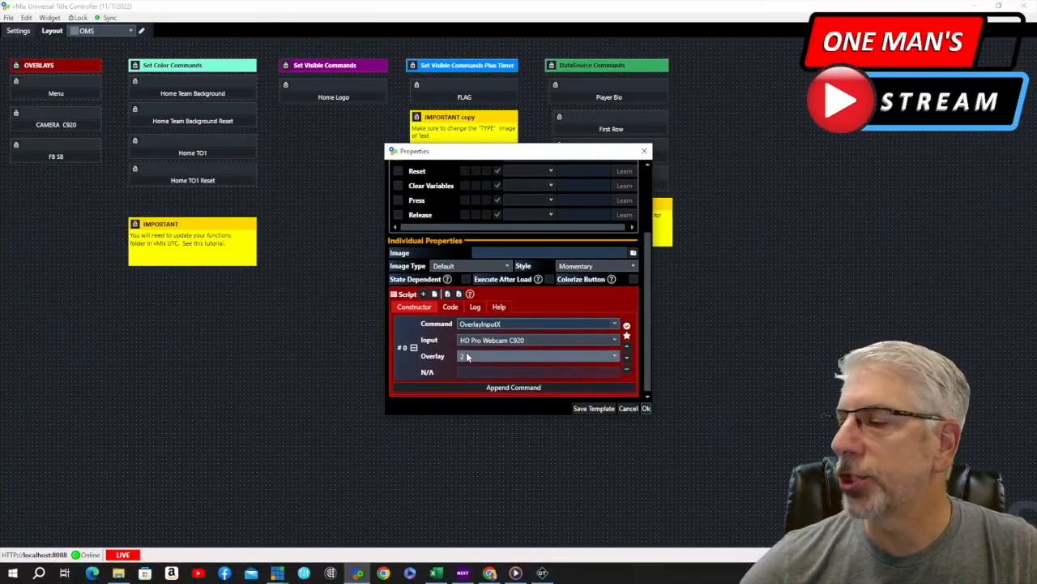
pyautogui.click(647, 408)
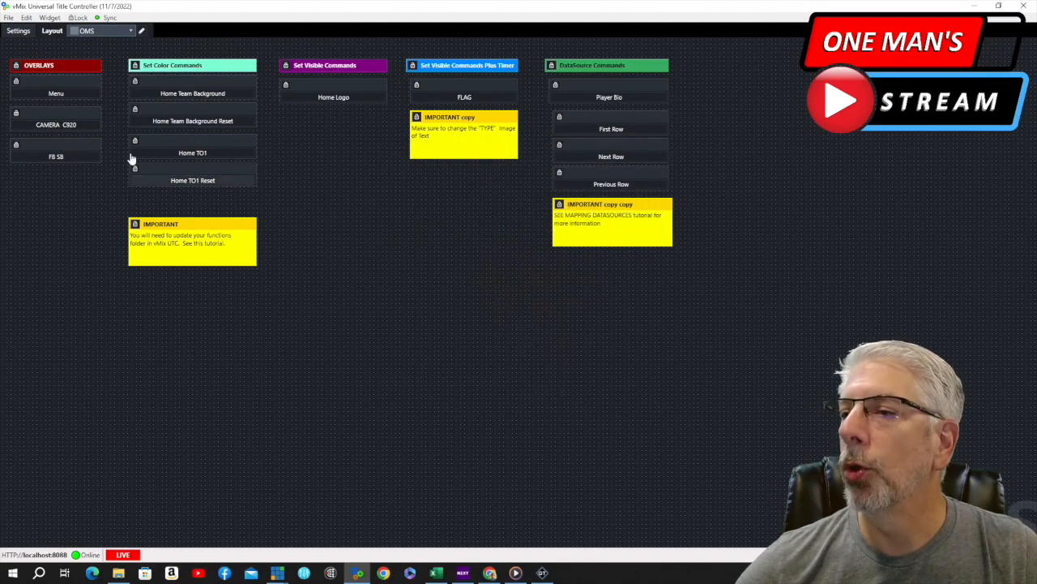
# - Test the FB SB button by showing the football scoreboard overlay and hiding it again
pyautogui.moveTo(47, 128)
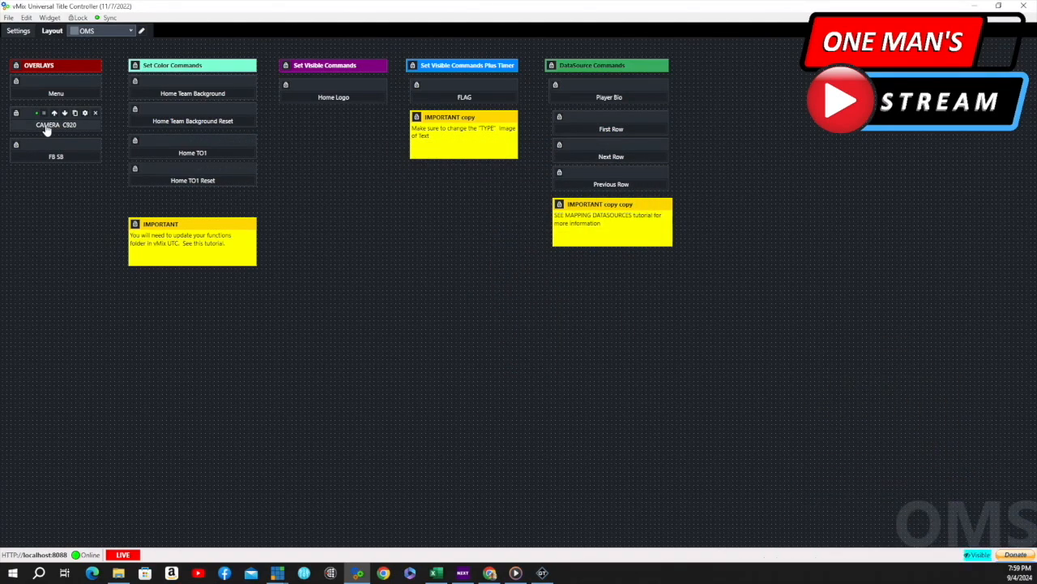
pyautogui.click(55, 159)
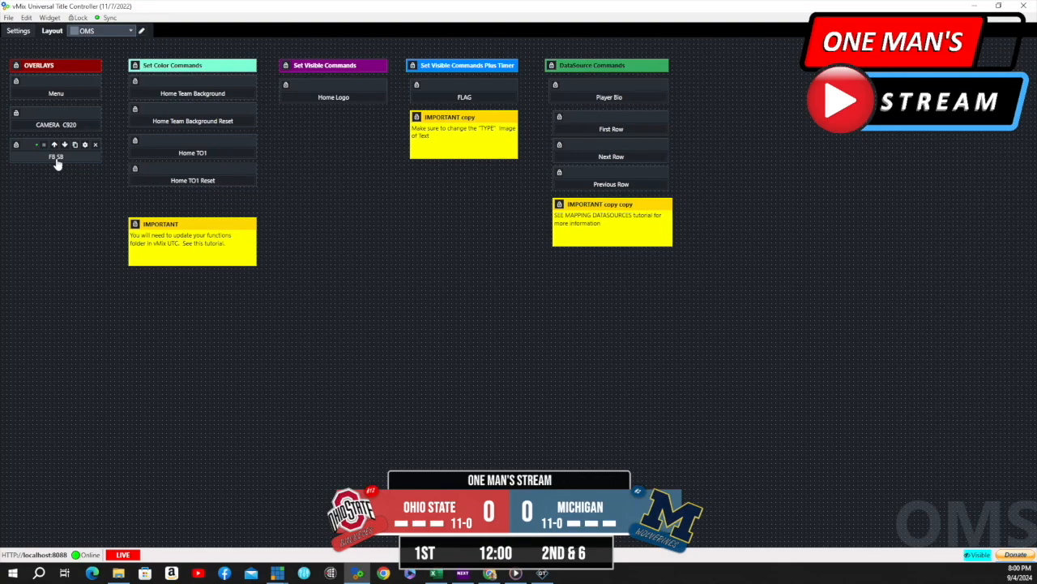
pyautogui.click(56, 161)
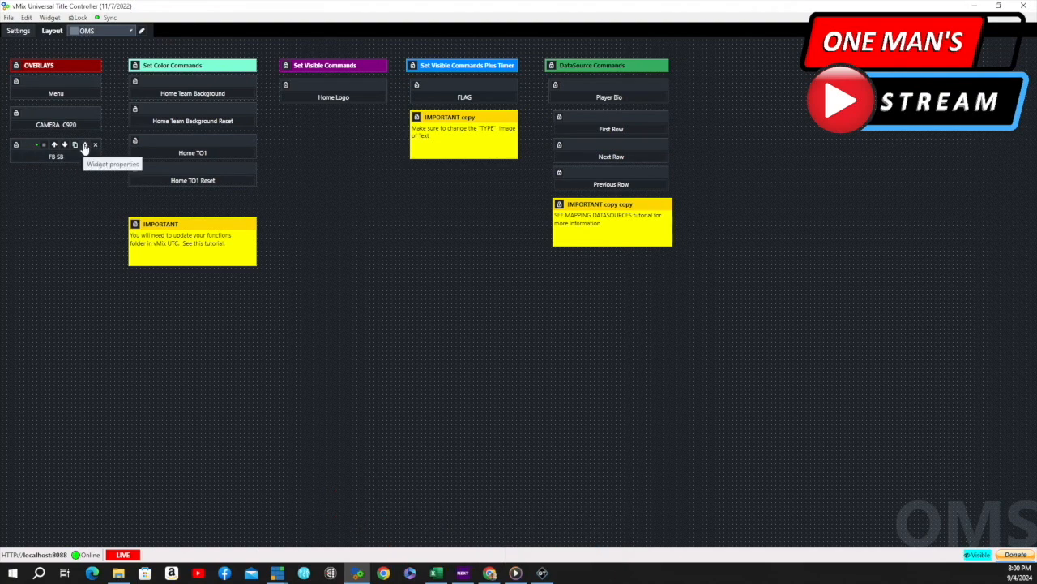
# - Inspect the FB SB button's OverlayInputX script, keeping football 24 for tutorial.gtzip on overlay 2, and close the properties
pyautogui.click(87, 146)
pyautogui.scroll(-3, 557, 276)
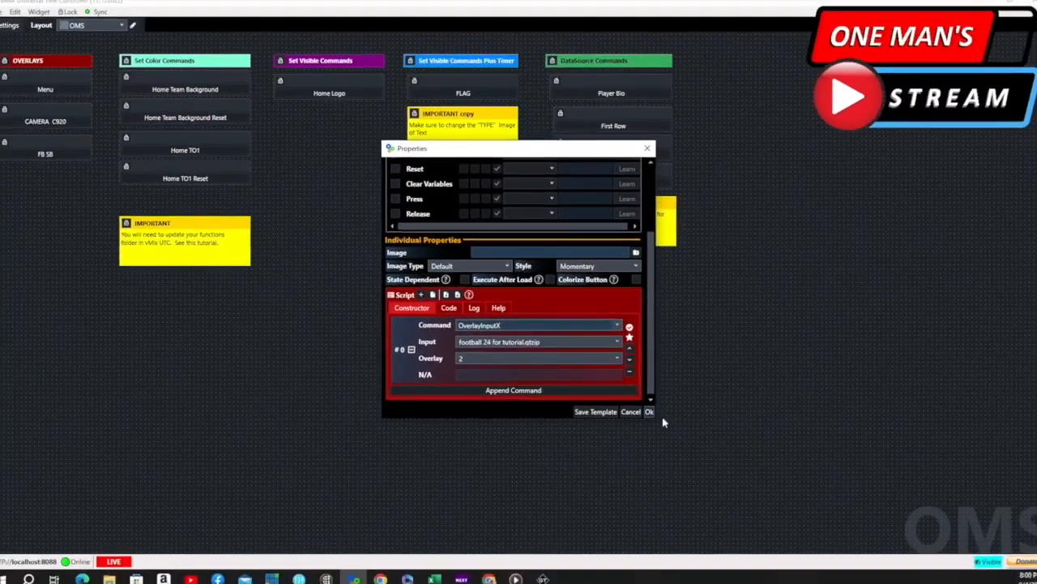
pyautogui.click(646, 408)
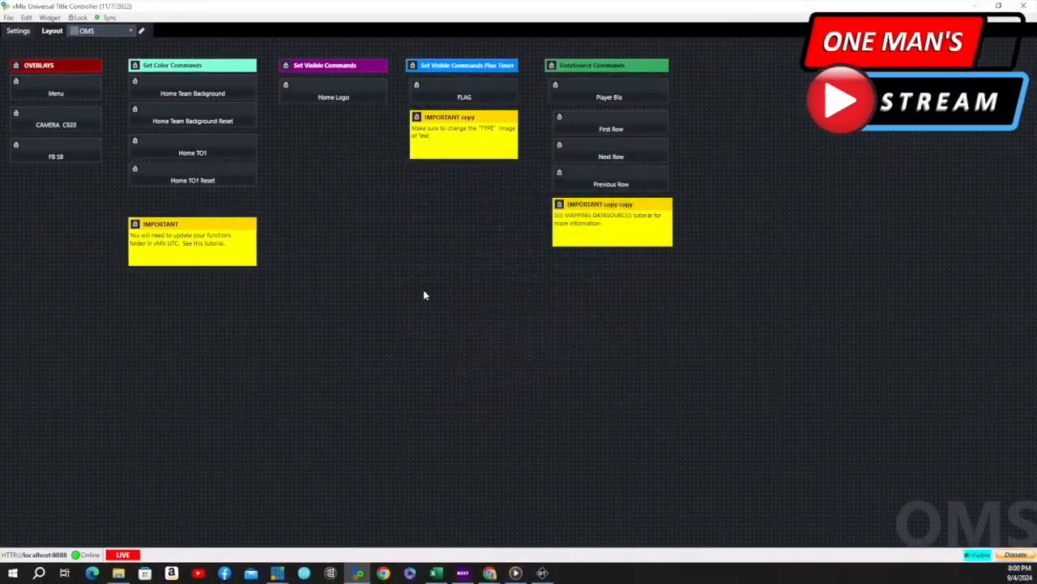
# - Test the FB SB and Menu buttons by showing and hiding the football scoreboard and the menu overlay
pyautogui.click(64, 161)
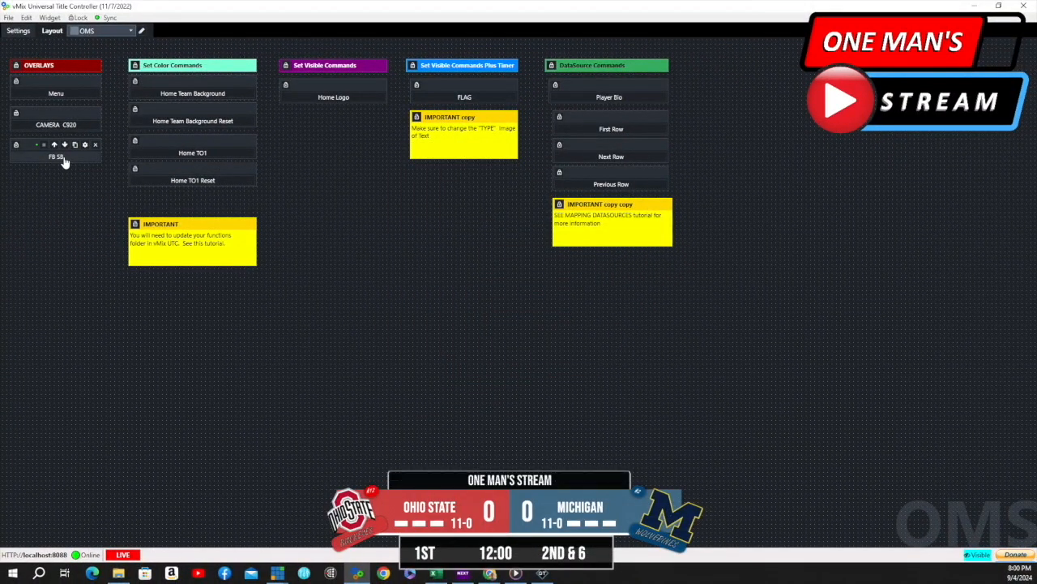
pyautogui.click(65, 162)
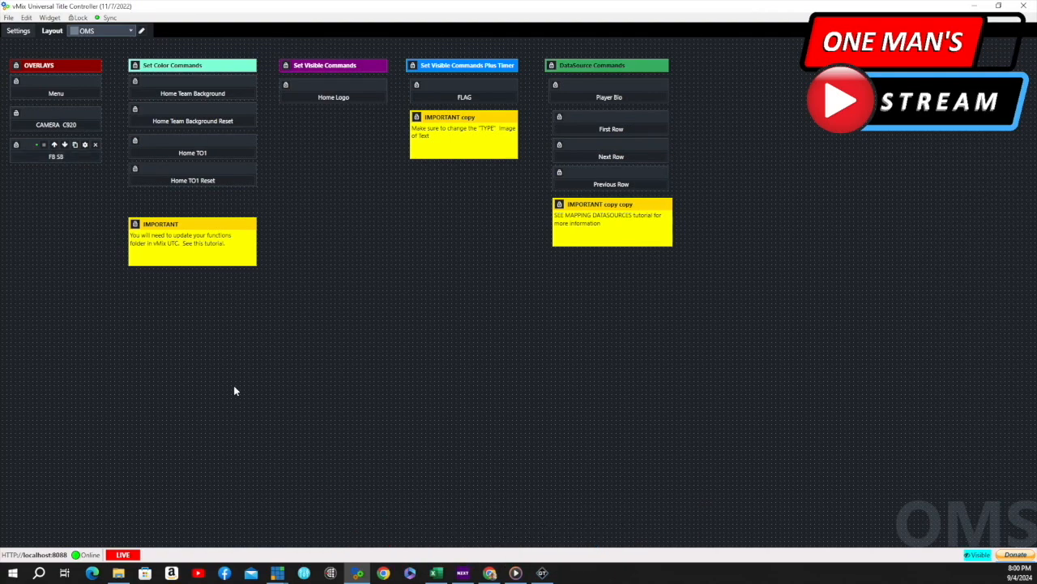
pyautogui.click(56, 94)
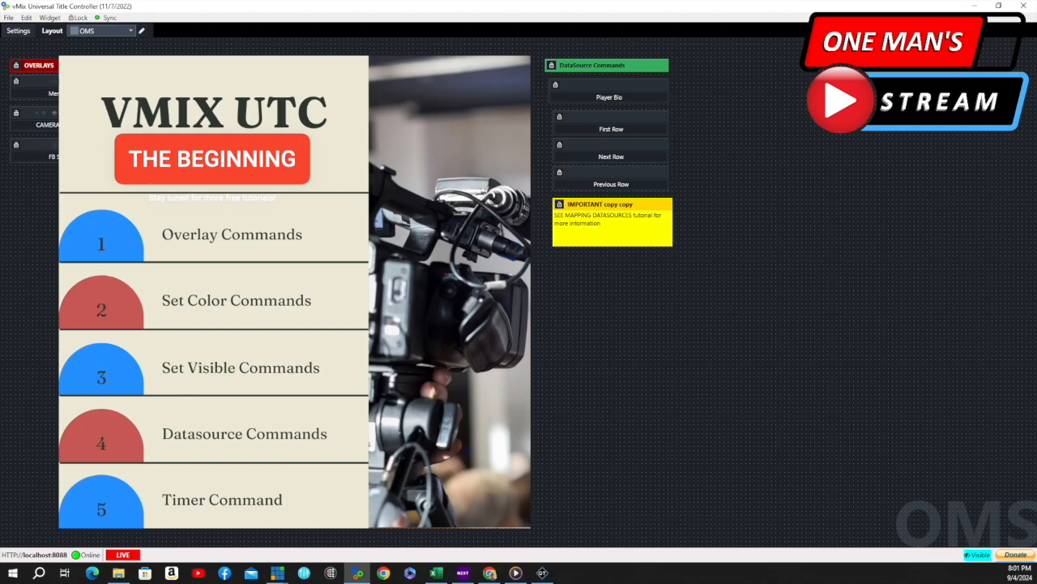
pyautogui.click(56, 94)
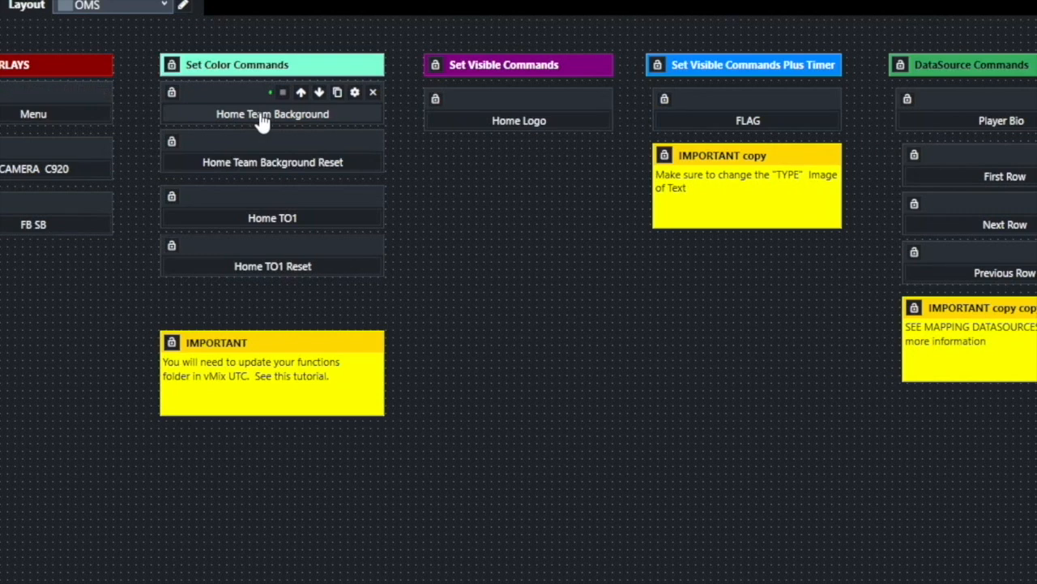
# - Close the Home Team Background button's properties unchanged and show the football scoreboard overlay using the FB SB button
pyautogui.click(355, 92)
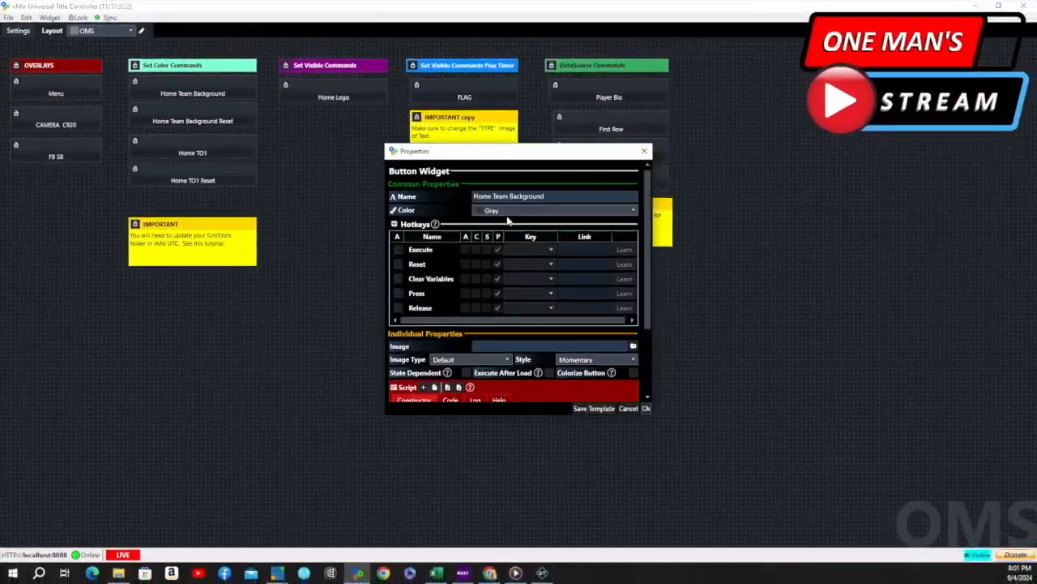
pyautogui.click(646, 409)
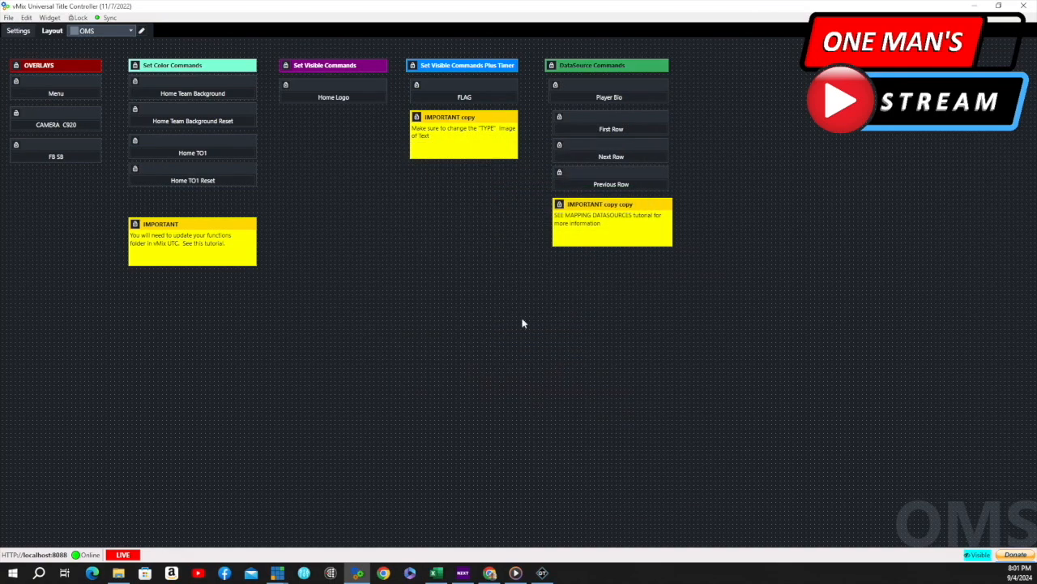
pyautogui.click(71, 160)
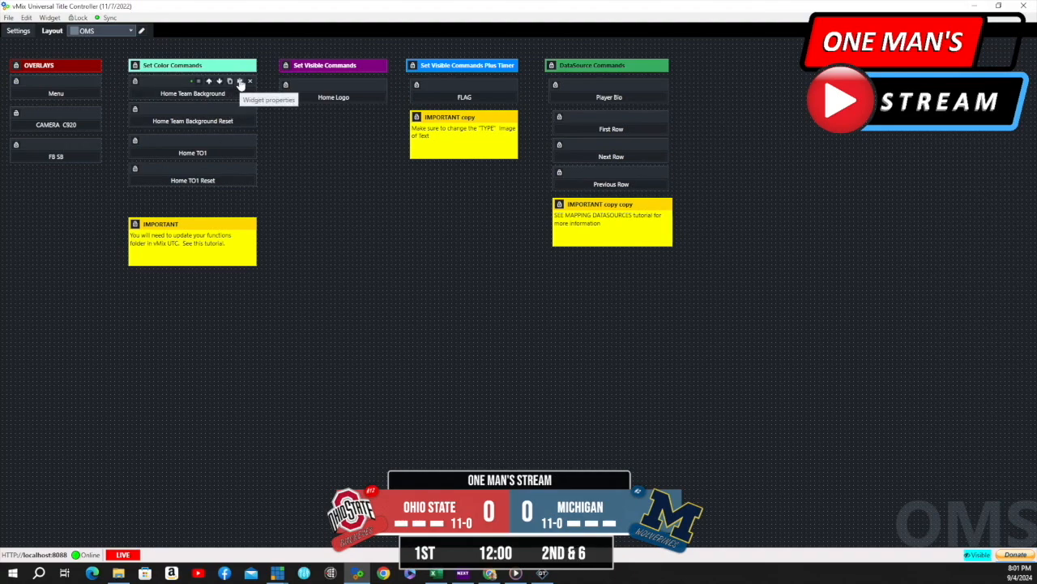
# - Inspect the Home Team Background button's SetColor script and run the button to turn Ohio State's scoreboard background orange
pyautogui.click(240, 82)
pyautogui.scroll(-5, 521, 224)
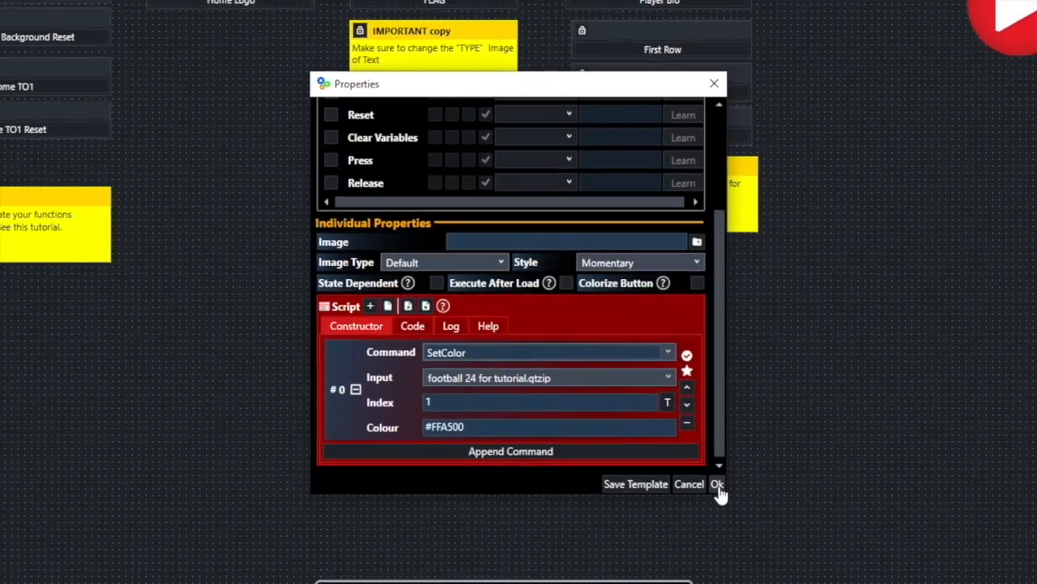
pyautogui.click(743, 510)
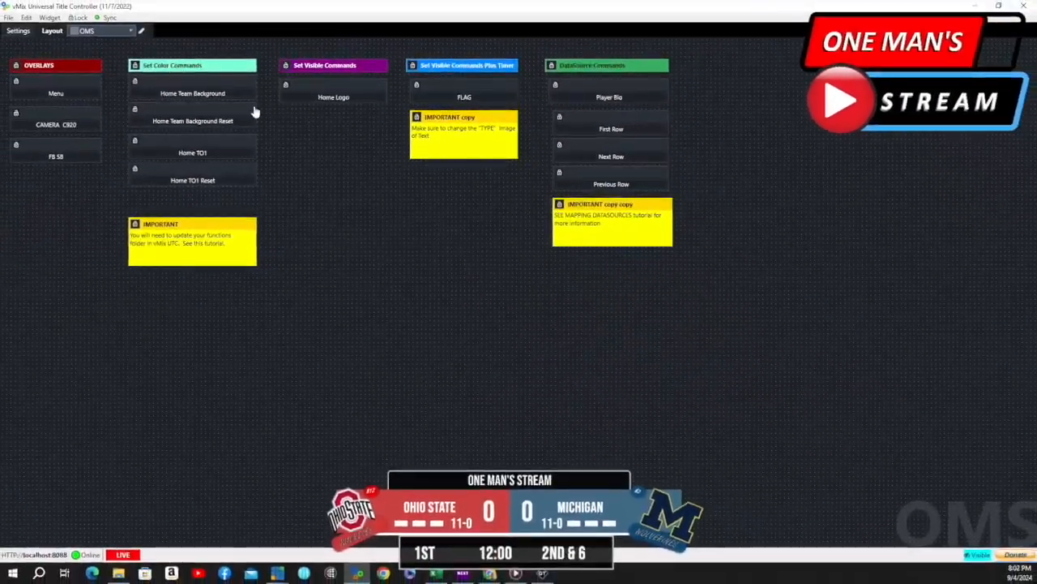
pyautogui.click(201, 95)
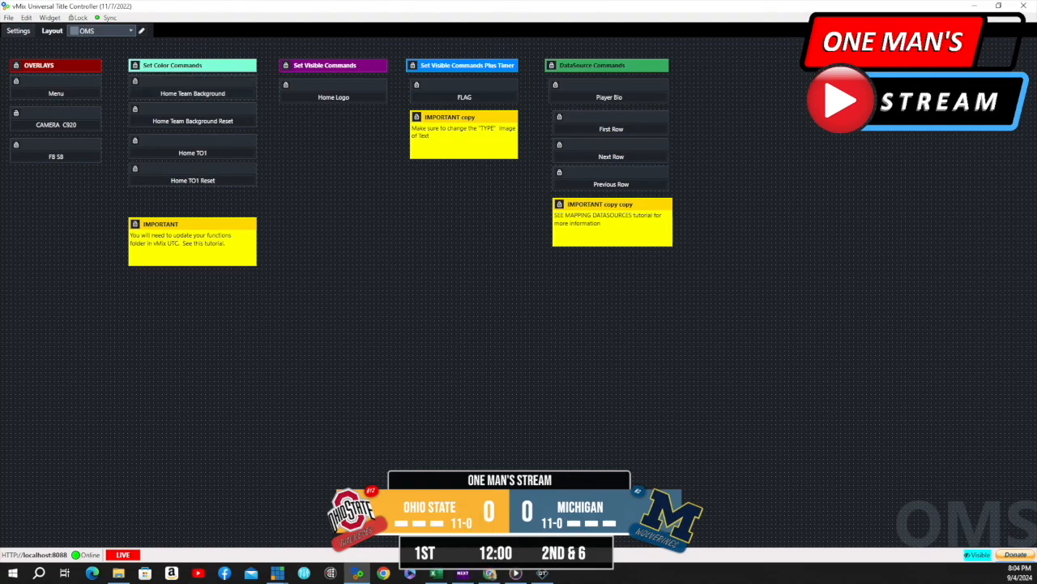
# - Inspect the Home Team Background Reset button's SetColor script and run the button to return Ohio State's background to red
pyautogui.moveTo(224, 120)
pyautogui.click(240, 109)
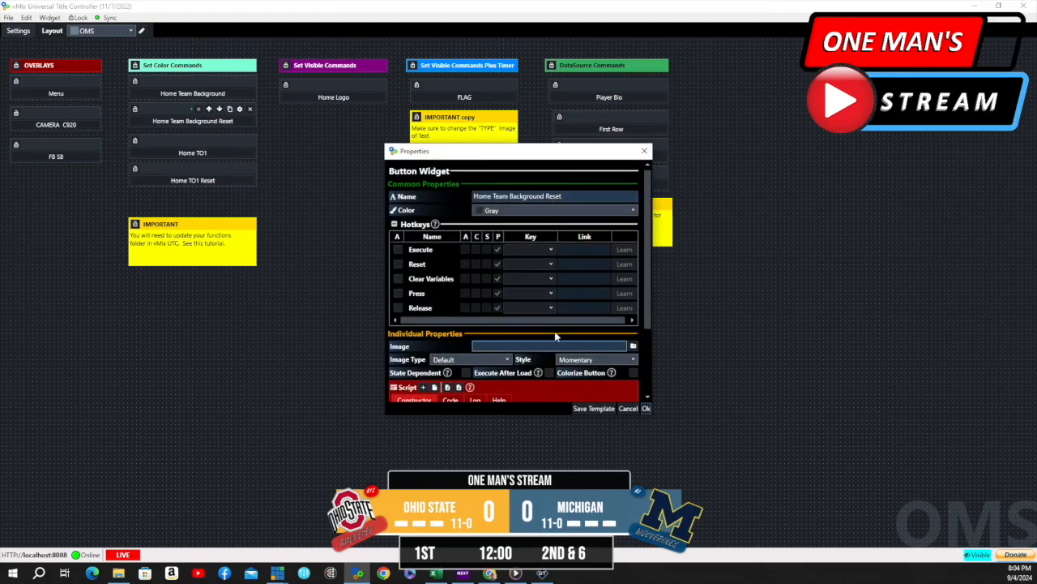
pyautogui.scroll(-5, 517, 370)
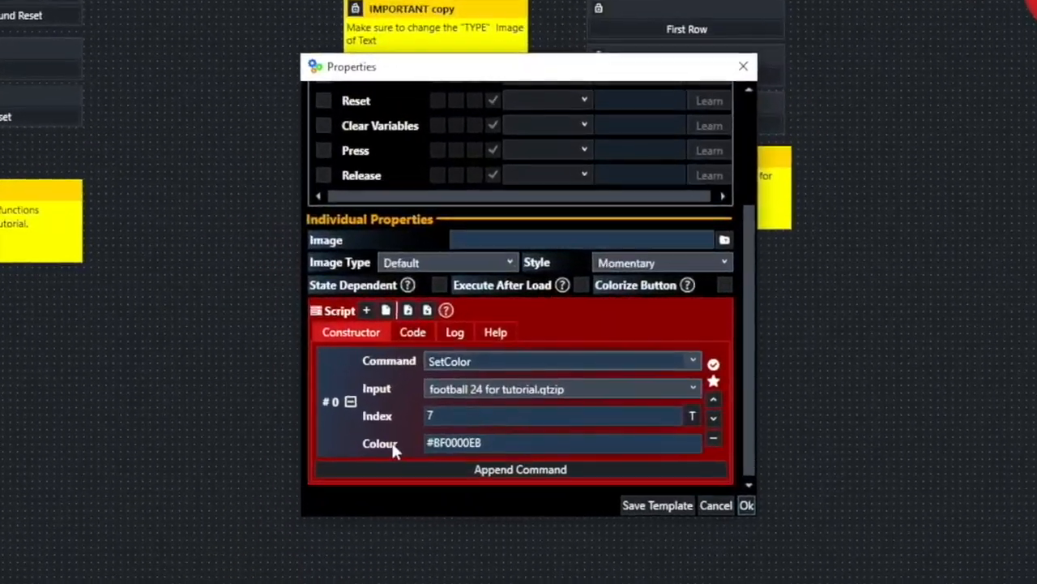
pyautogui.click(494, 411)
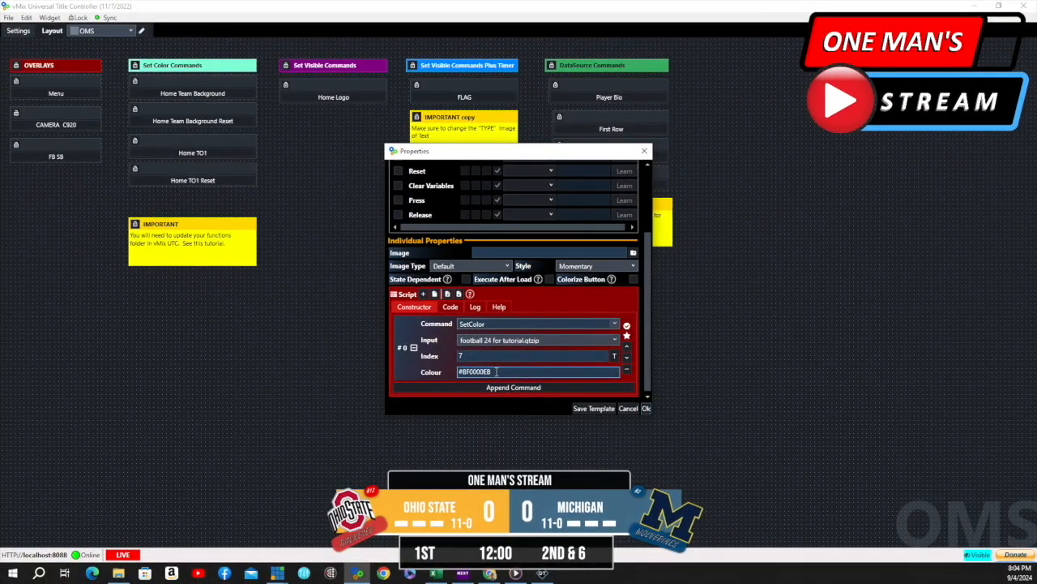
pyautogui.click(646, 408)
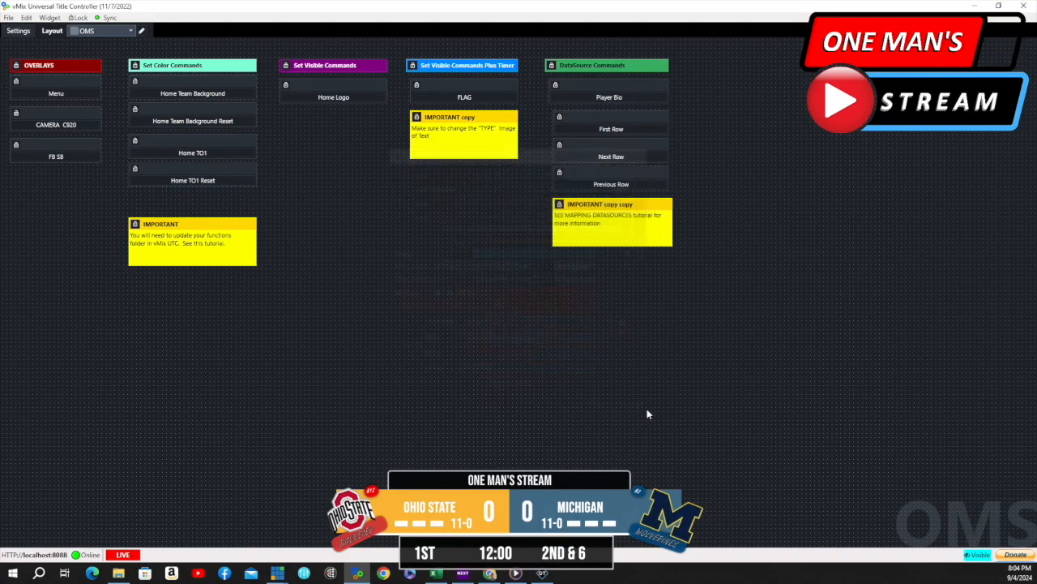
pyautogui.click(192, 120)
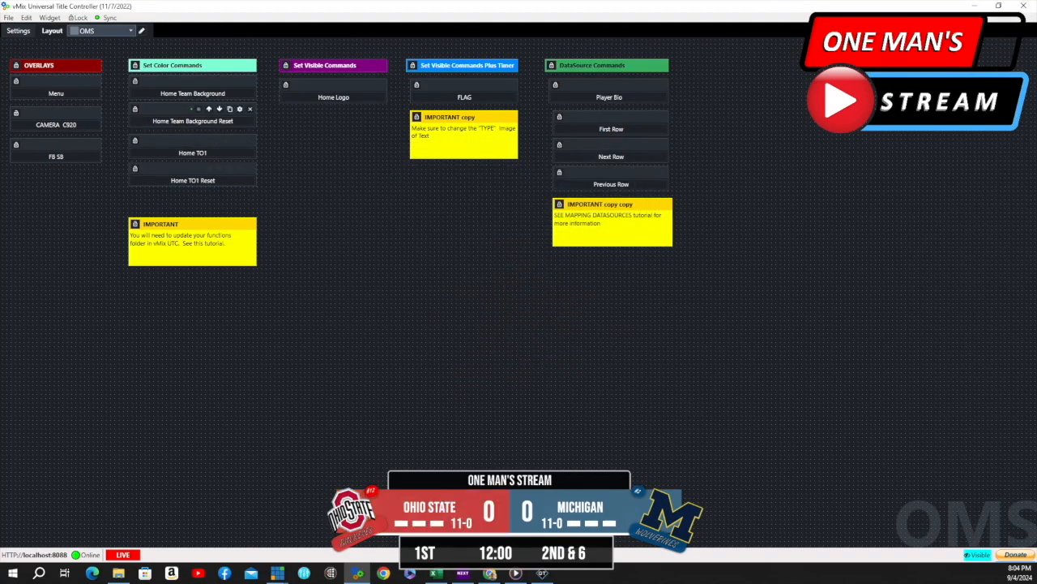
# - Compare the index and colour values in the SetColor scripts of the Home Team Background Reset and Home Team Background buttons
pyautogui.click(239, 111)
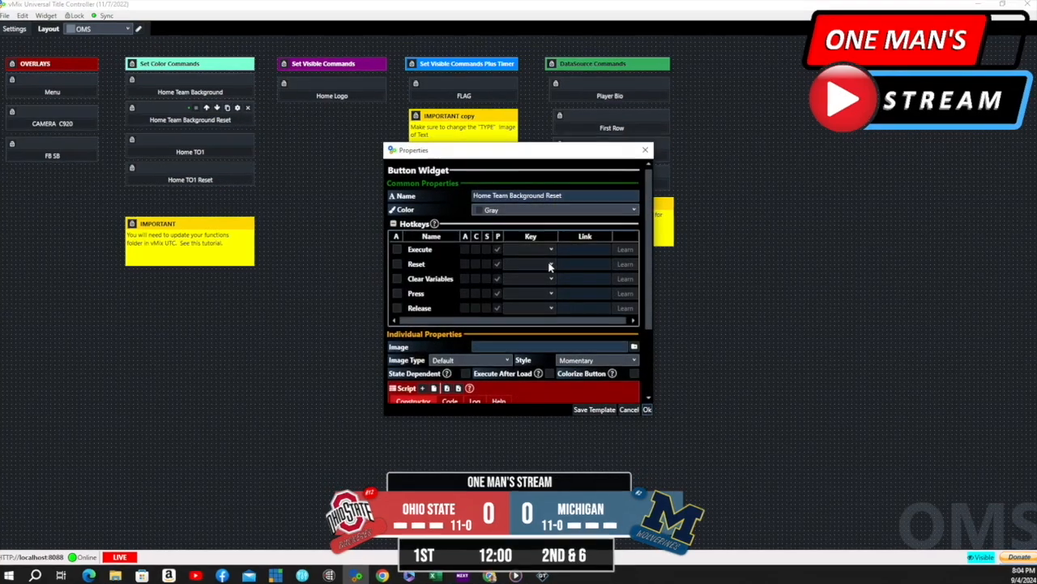
pyautogui.scroll(-3, 509, 295)
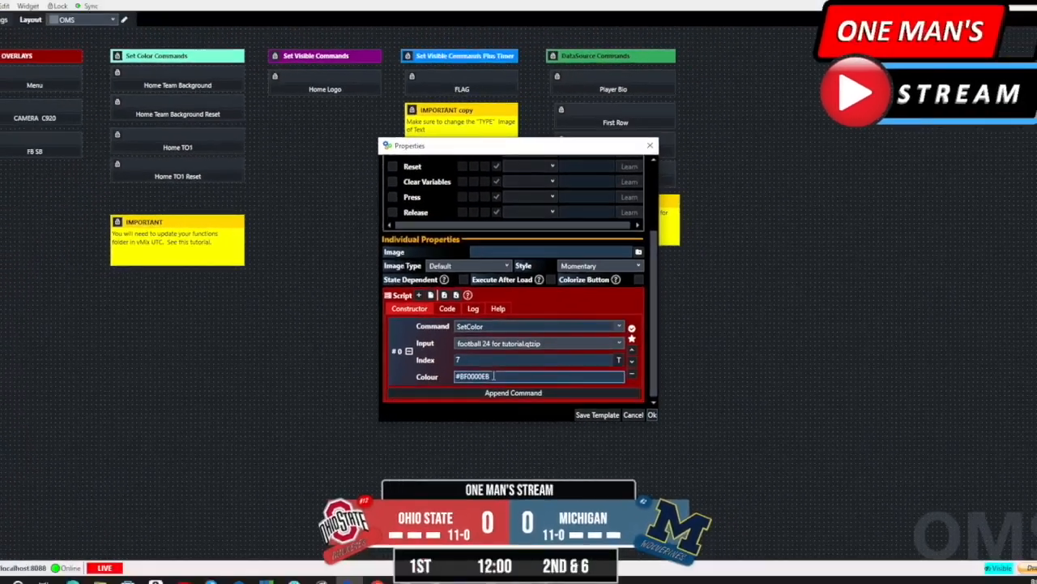
pyautogui.click(651, 414)
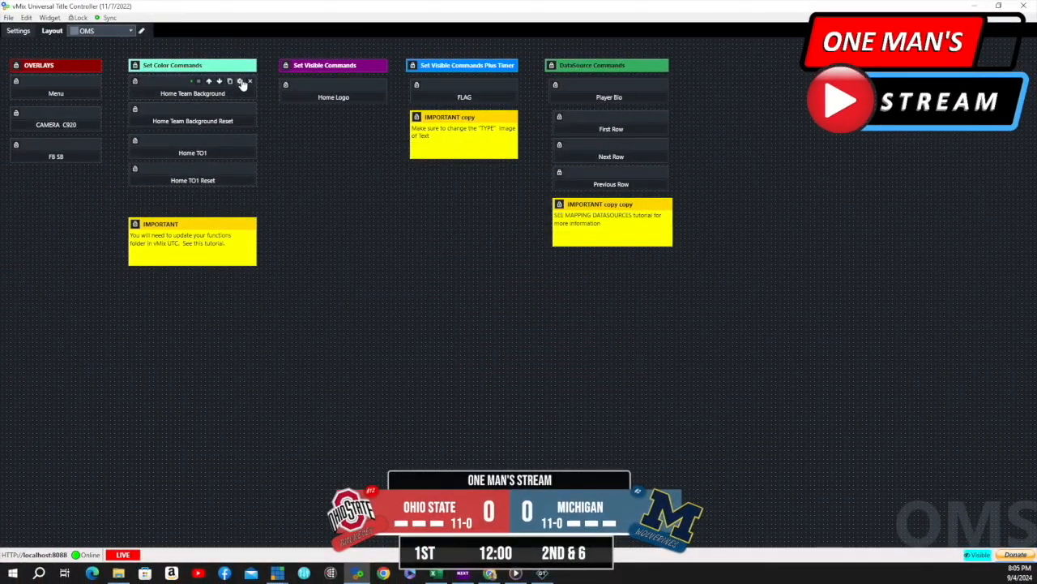
pyautogui.click(242, 84)
pyautogui.scroll(-5, 518, 227)
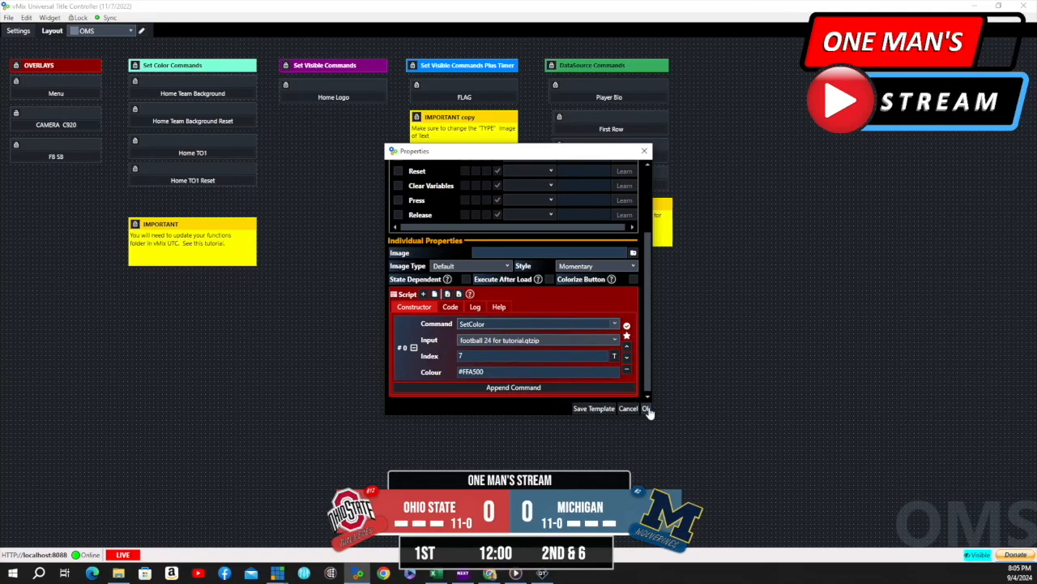
pyautogui.click(646, 409)
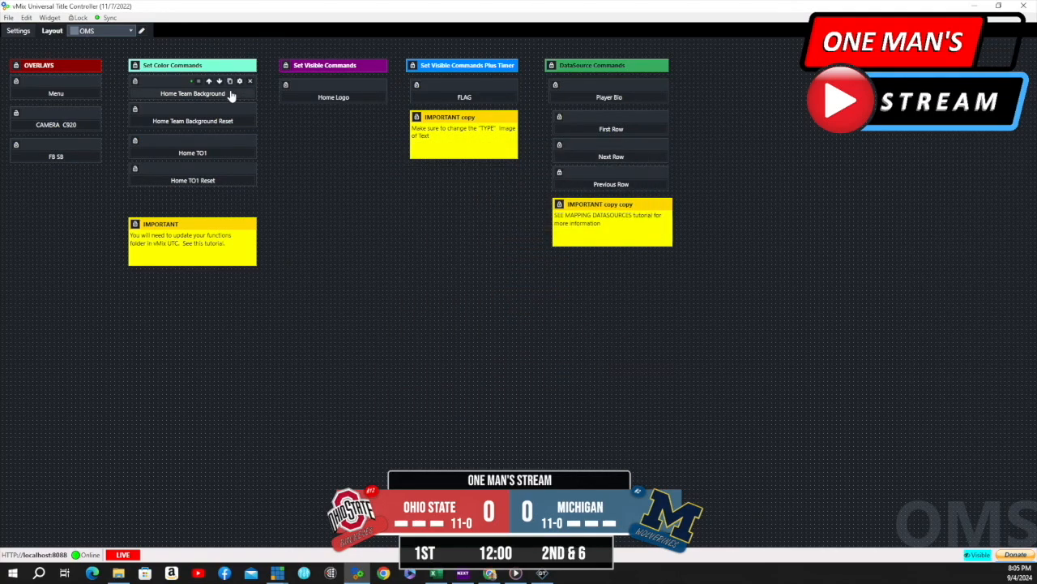
# - Test Home Team Background and its reset on the scoreboard, and try the Home TO1 button
pyautogui.click(230, 95)
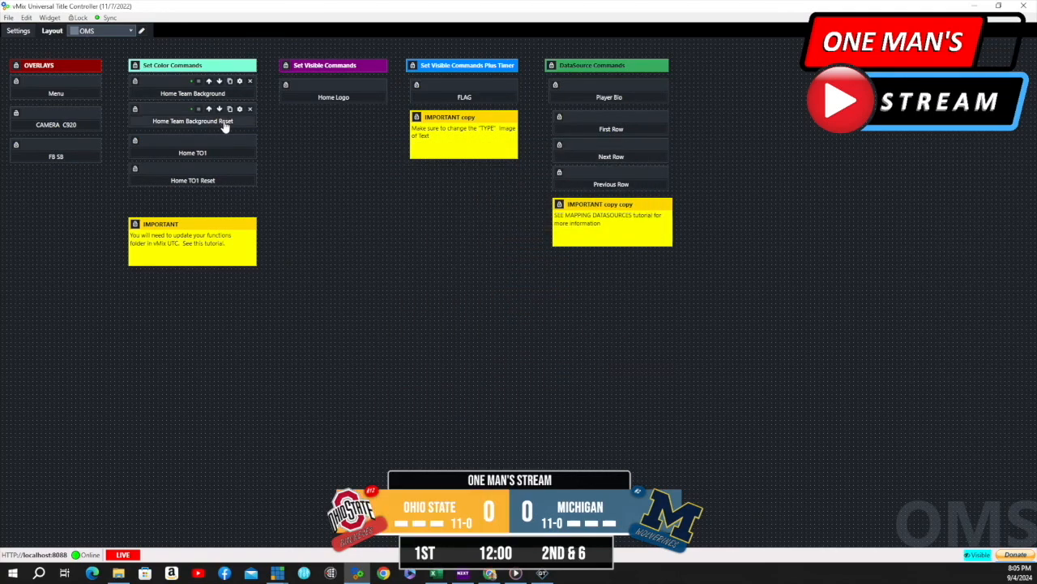
pyautogui.click(225, 123)
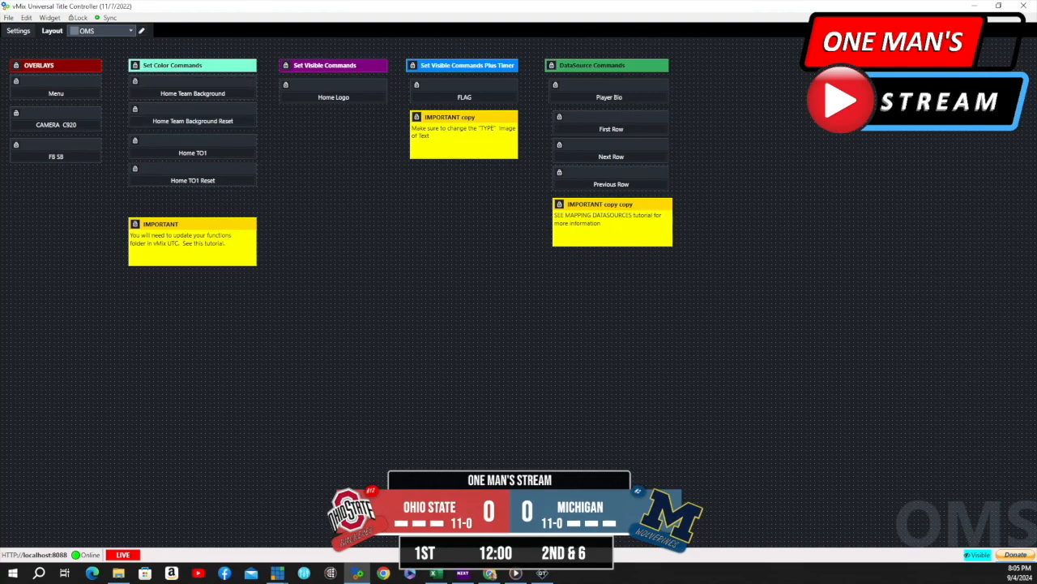
pyautogui.click(220, 157)
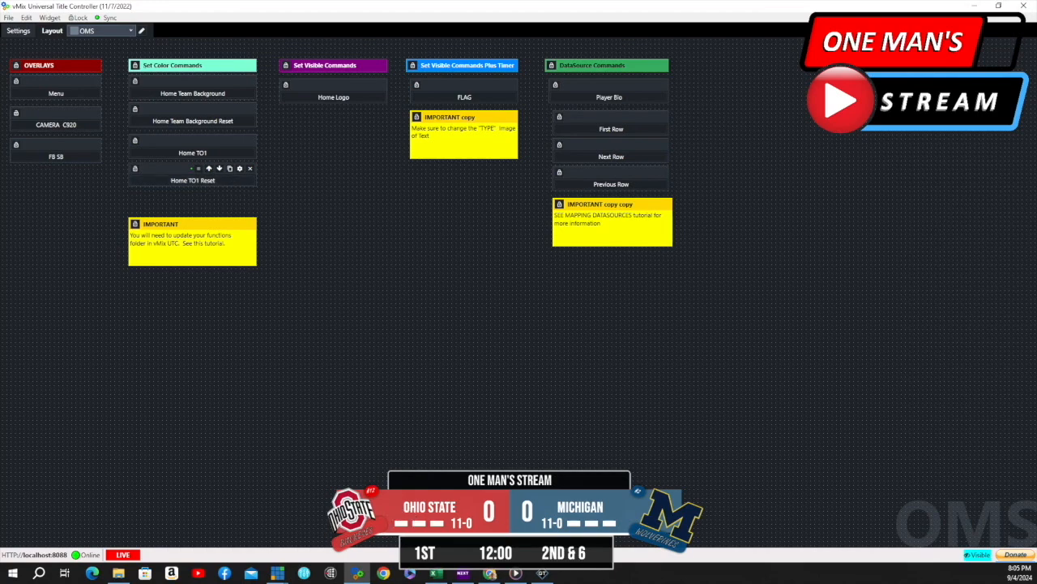
# - Inspect the Home TO1 Reset button's SetColor command, input, index and colour, and close the properties
pyautogui.click(240, 167)
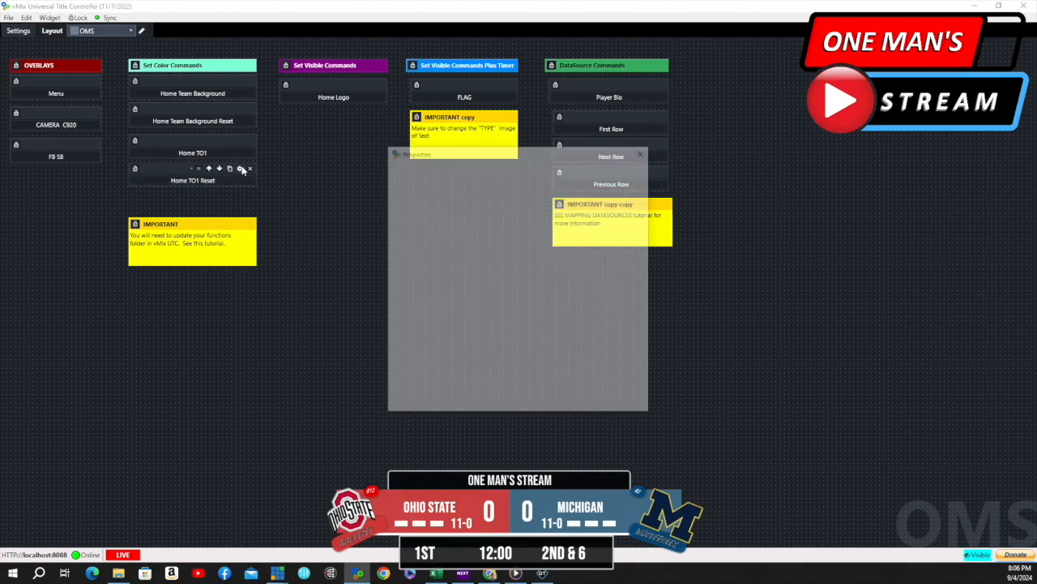
pyautogui.scroll(-3, 509, 236)
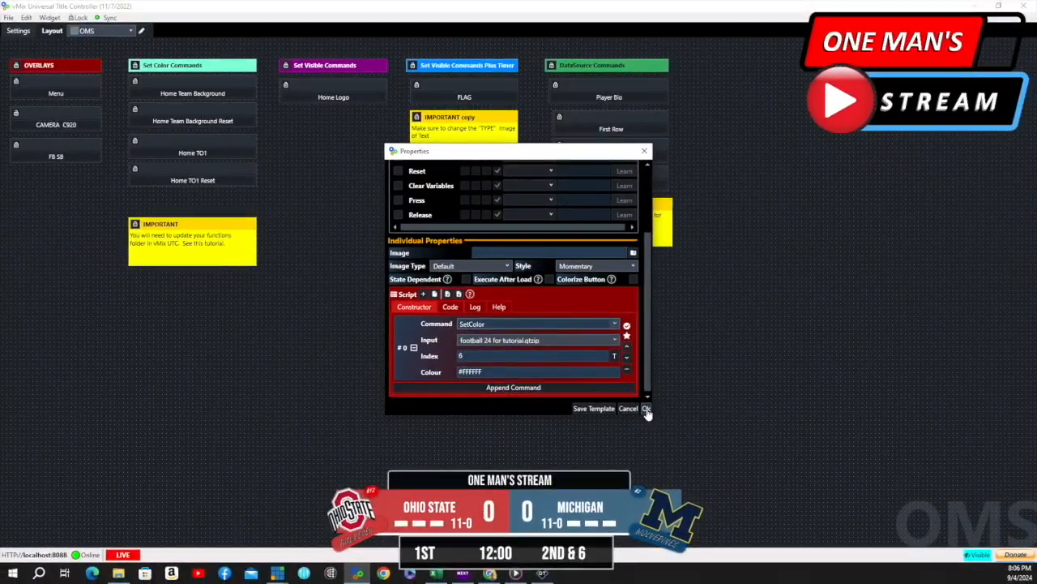
pyautogui.click(647, 410)
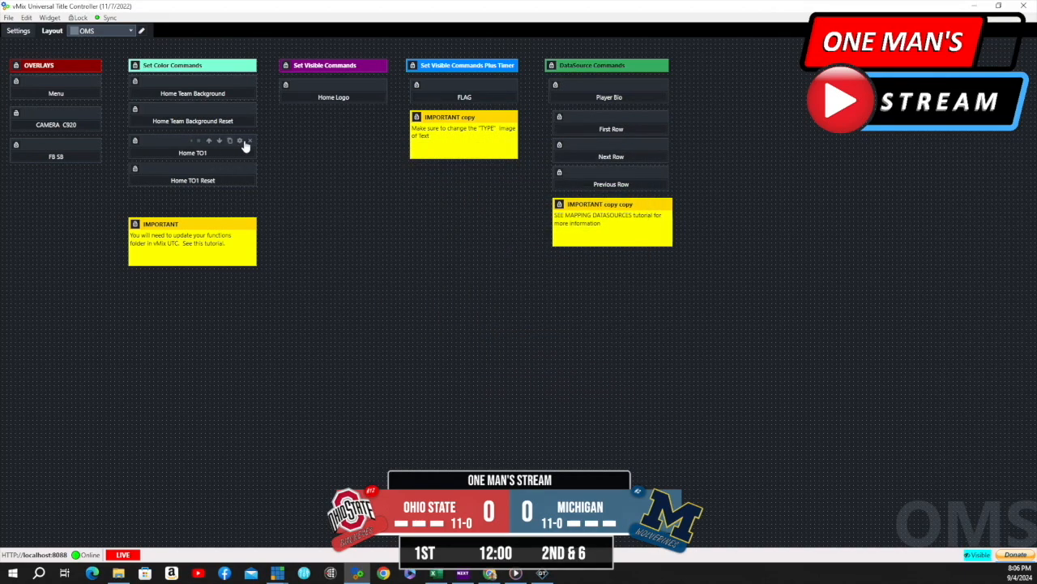
# - Inspect the Home TO1 button's SetColor script and test Home TO1 and Home TO1 Reset on Ohio State's first timeout marker
pyautogui.click(240, 141)
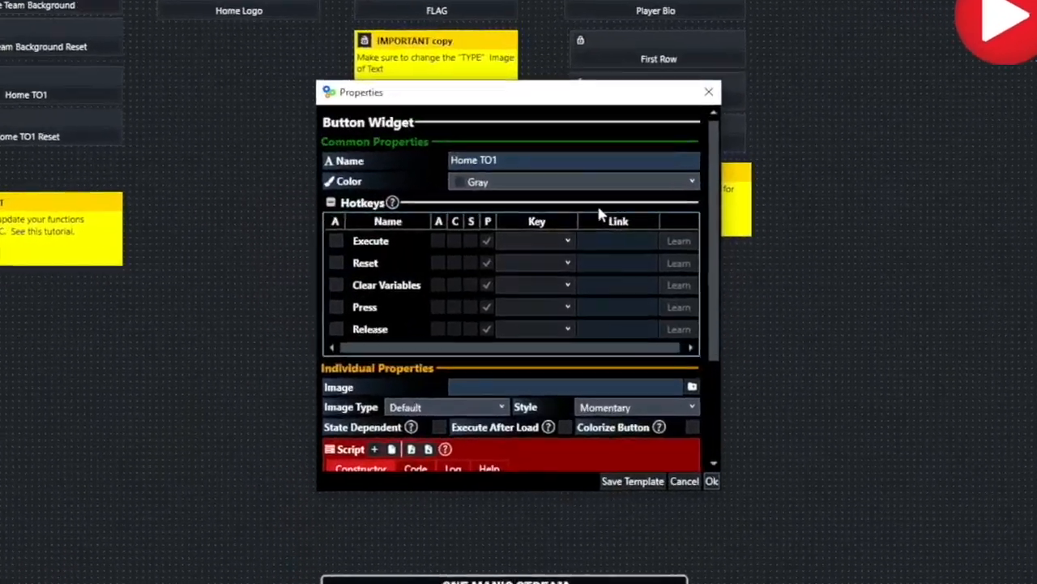
pyautogui.scroll(-5, 442, 201)
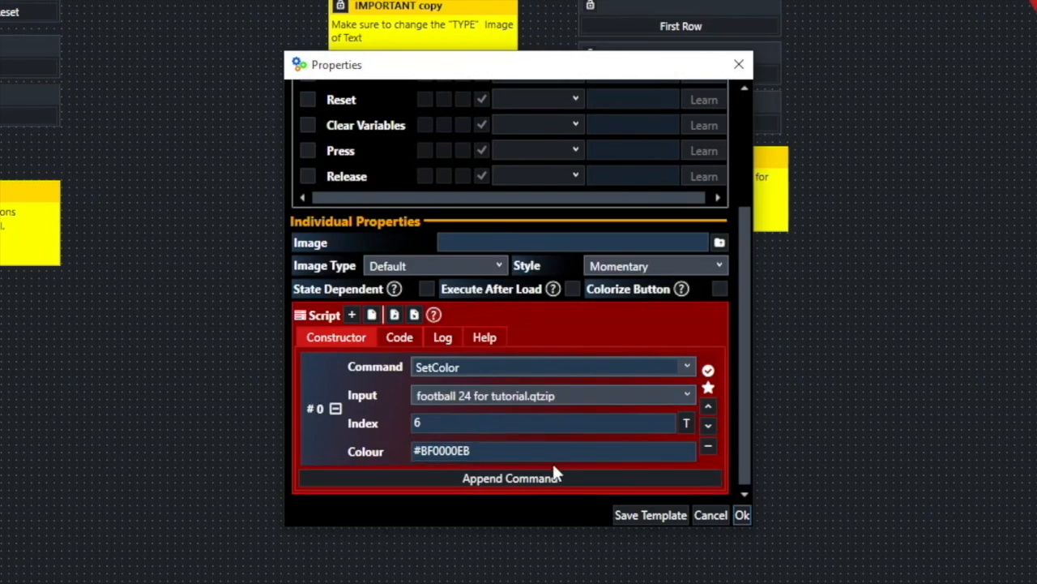
pyautogui.click(492, 452)
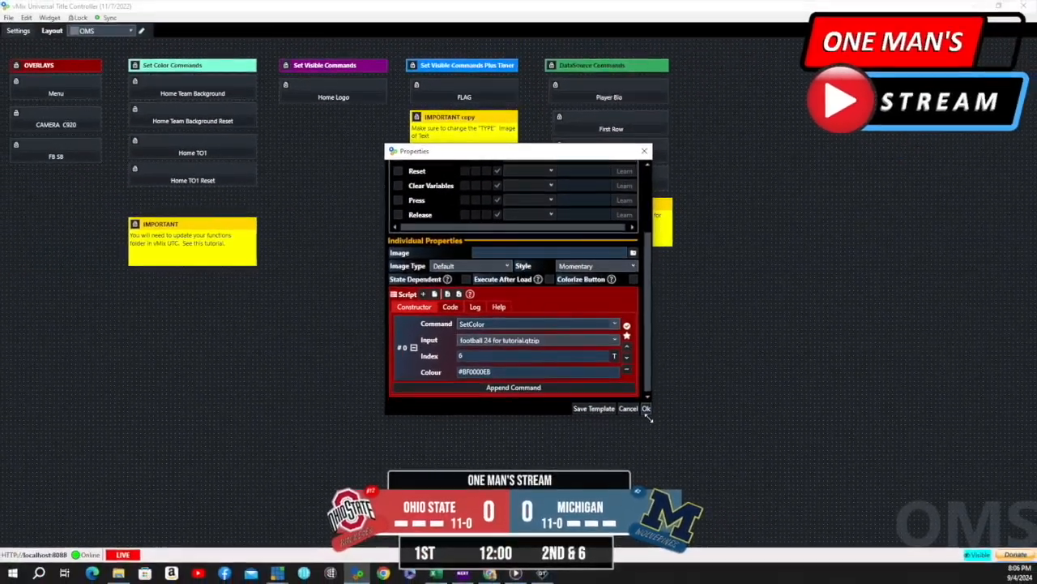
pyautogui.click(646, 409)
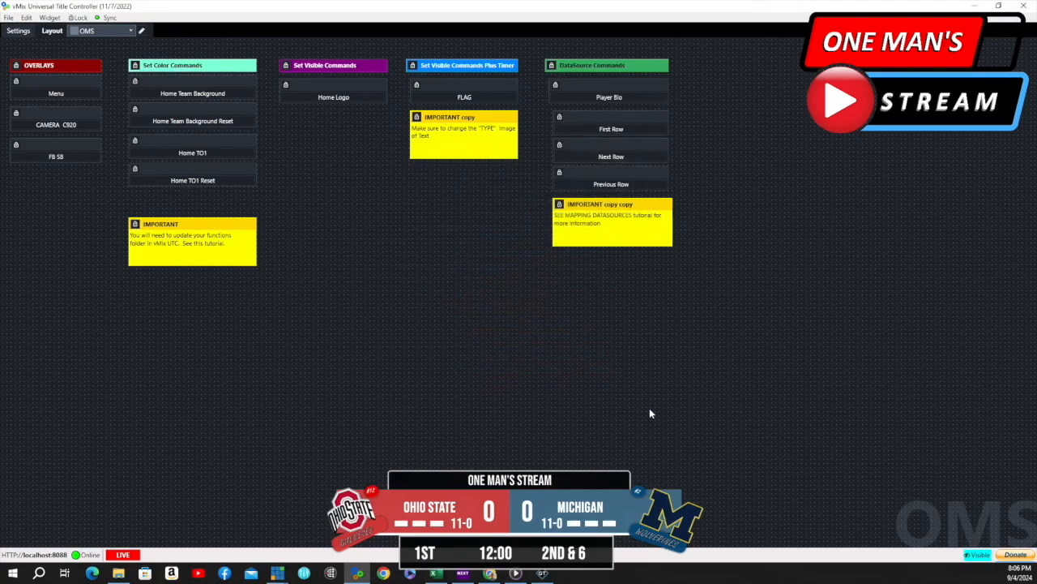
pyautogui.click(222, 158)
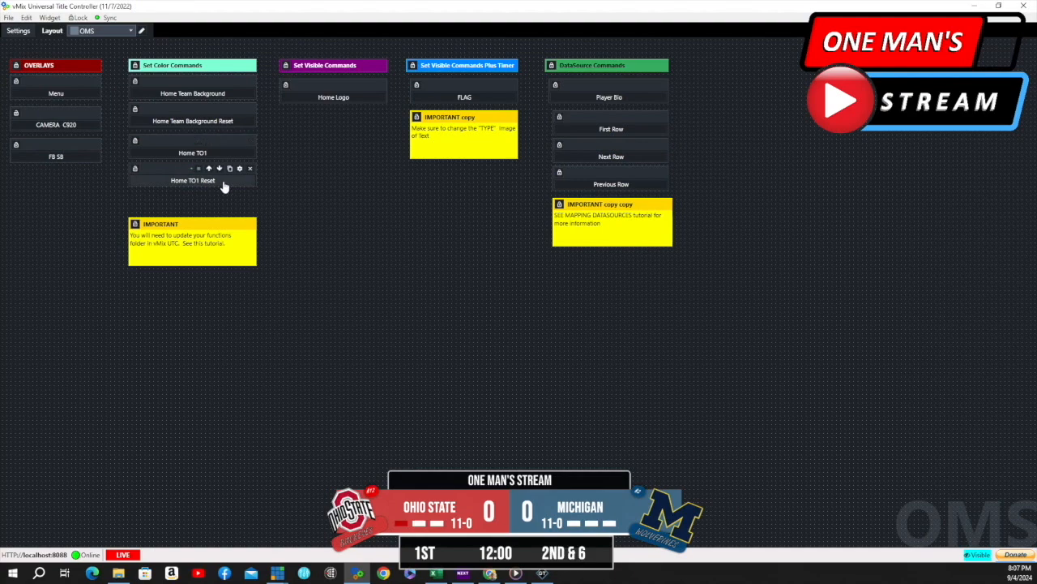
pyautogui.click(225, 186)
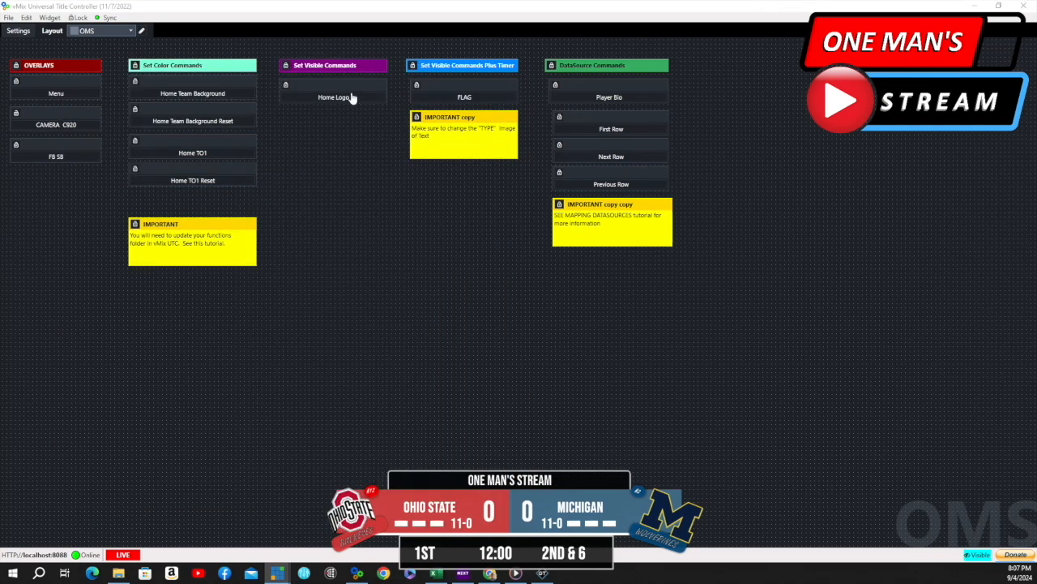
# - Inspect the Home Logo button's SetXVisible script and look through the related visibility commands in the command choices
pyautogui.moveTo(353, 95)
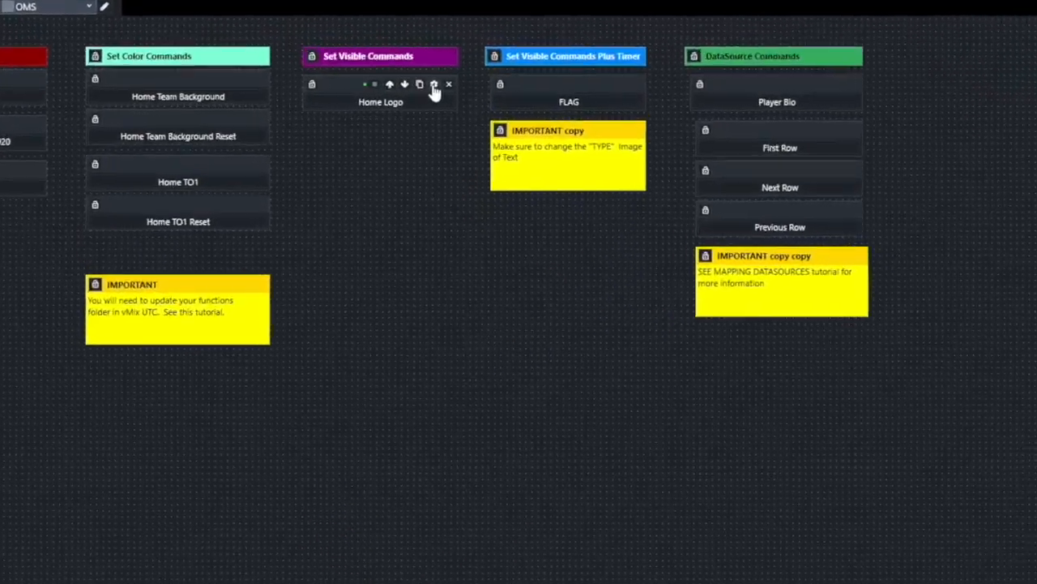
pyautogui.click(434, 86)
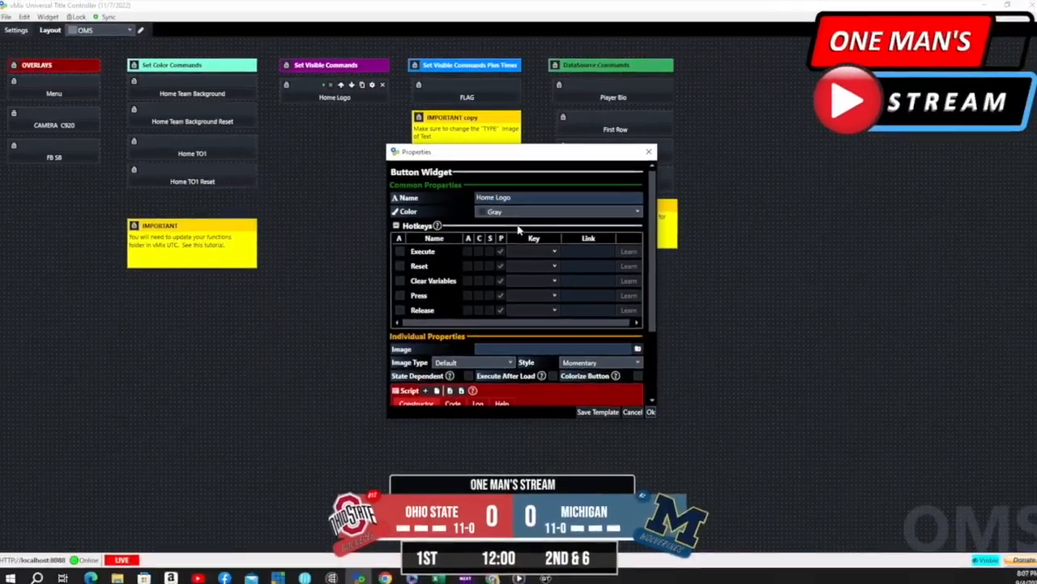
pyautogui.scroll(-5, 519, 230)
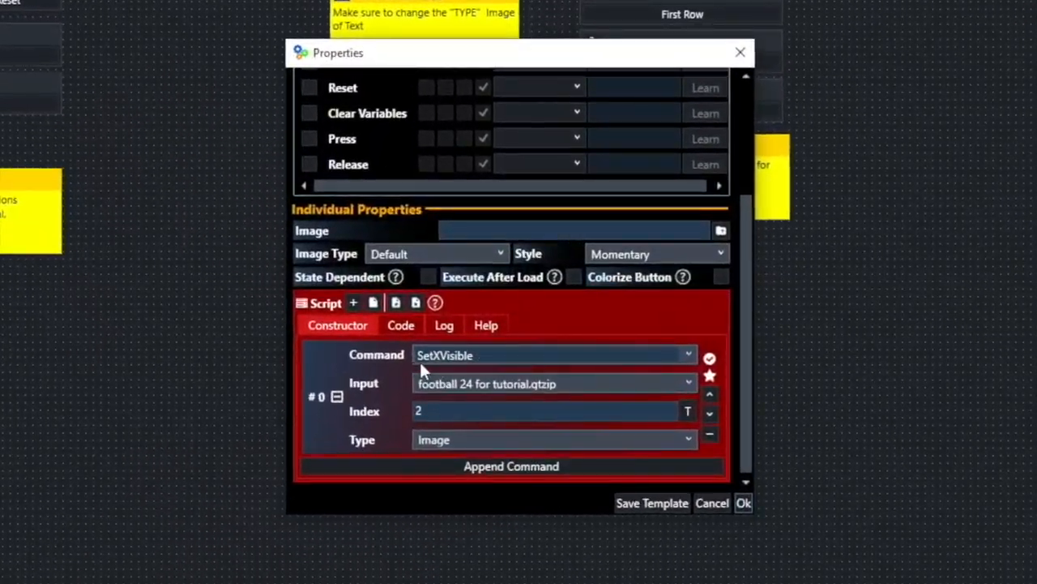
pyautogui.click(440, 360)
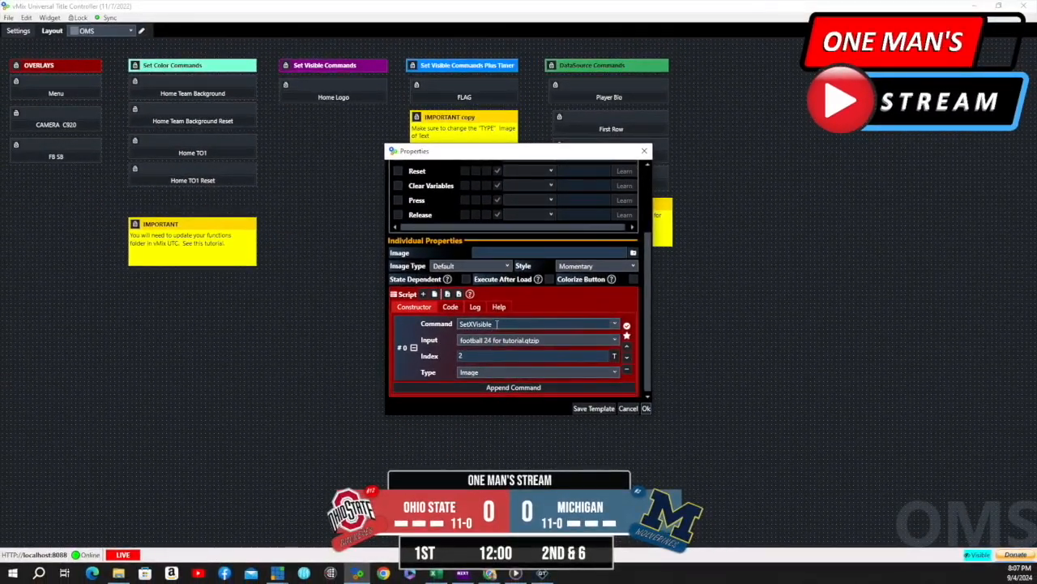
pyautogui.click(614, 323)
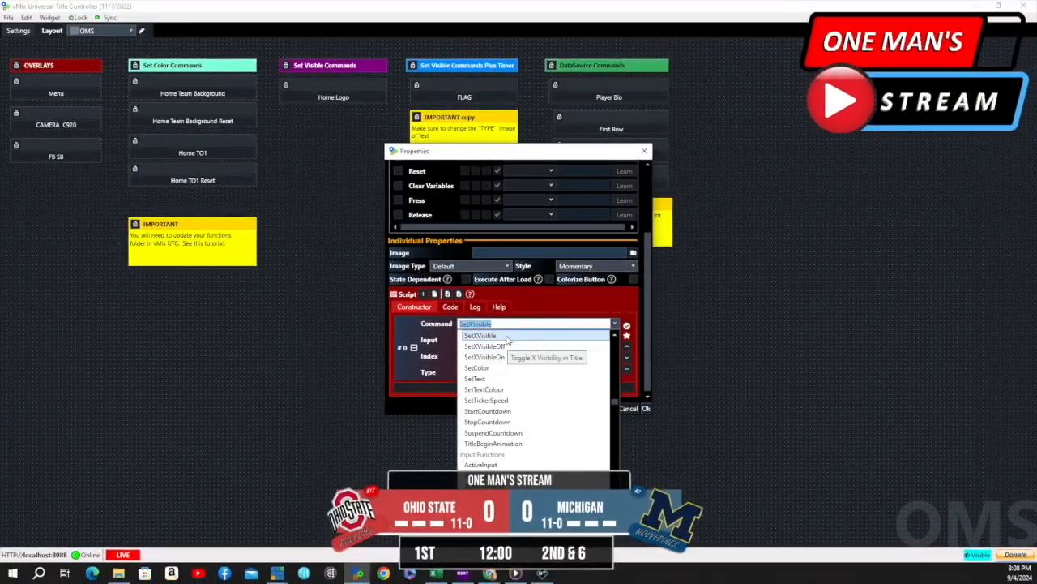
pyautogui.click(805, 345)
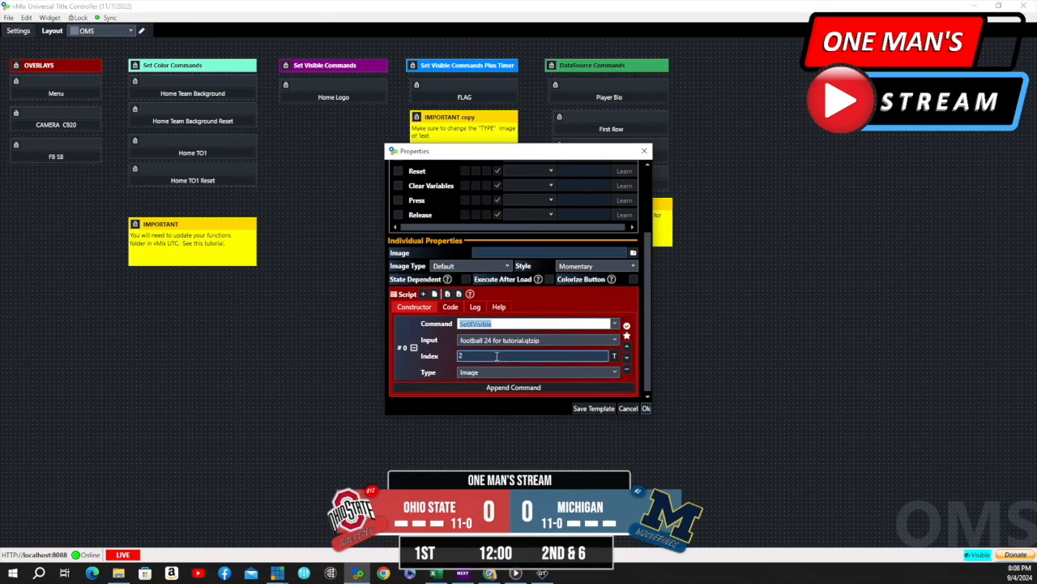
# - Check the Home Logo script's index against the scoreboard title's field list and accept the properties unchanged
pyautogui.click(614, 356)
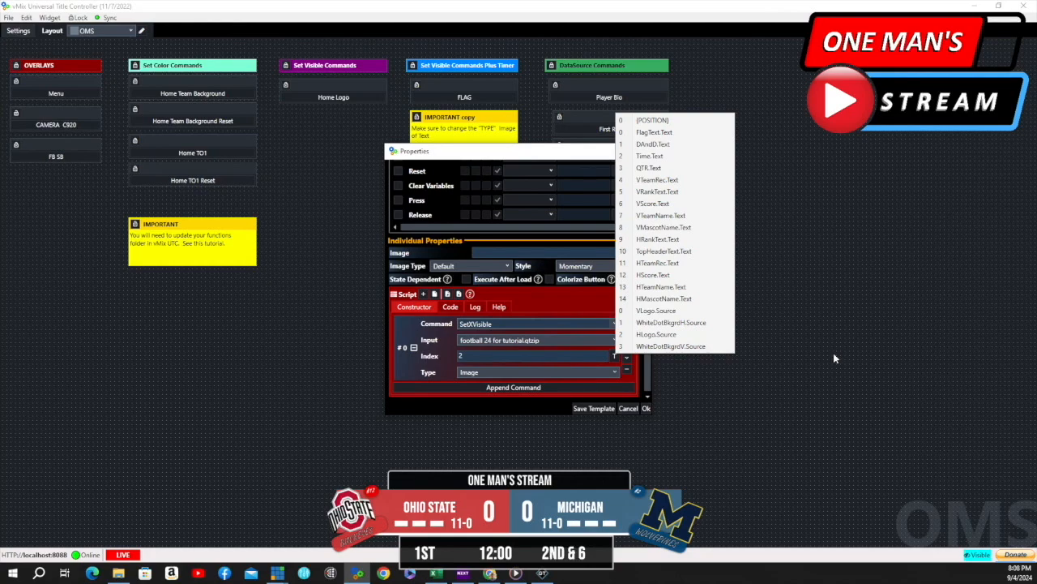
pyautogui.click(833, 352)
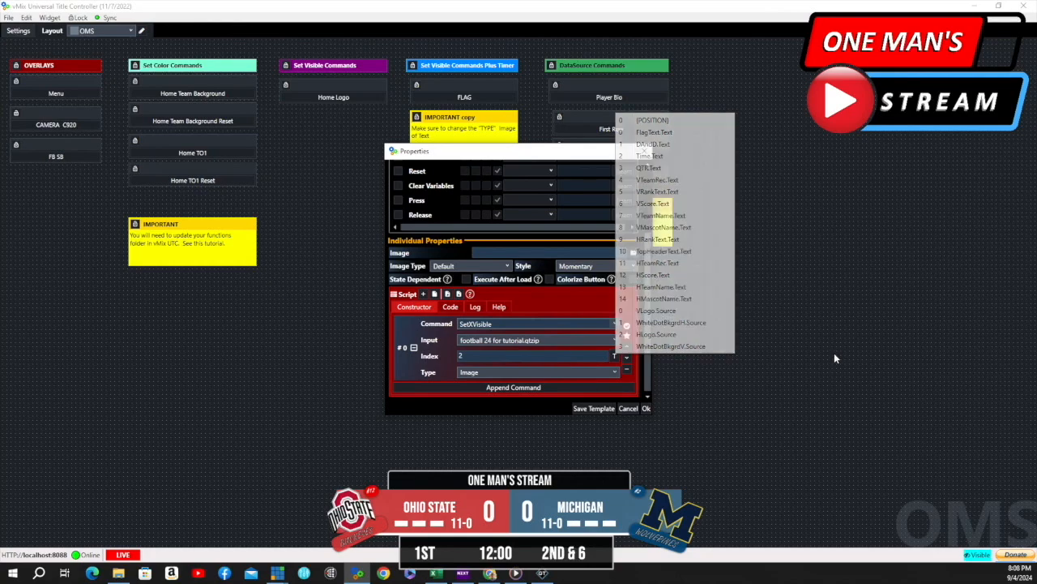
pyautogui.click(647, 409)
# - Test the Home Logo button by toggling Ohio State's logo off and back on in the scoreboard
pyautogui.moveTo(357, 102)
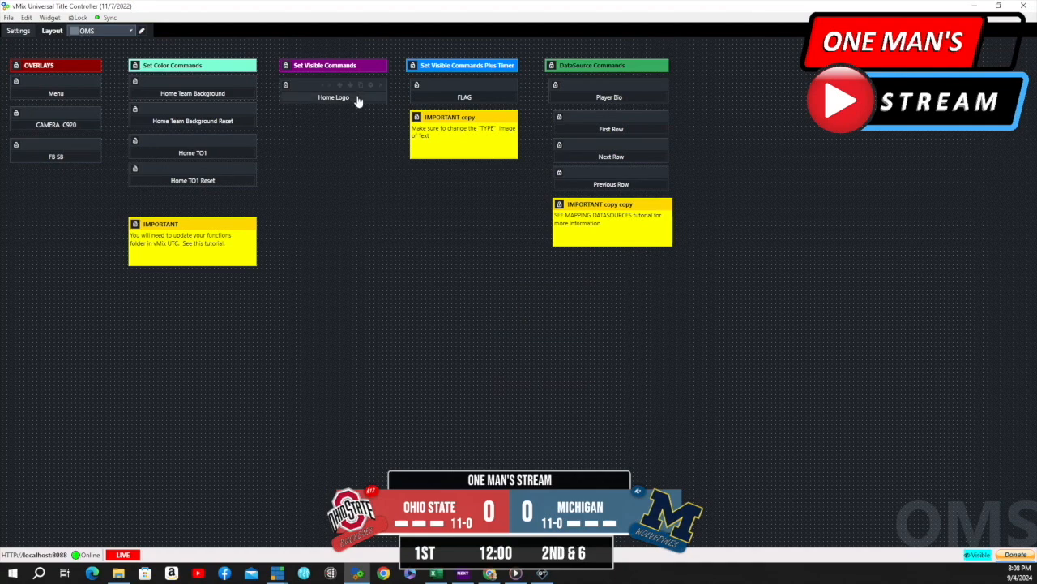
pyautogui.click(341, 100)
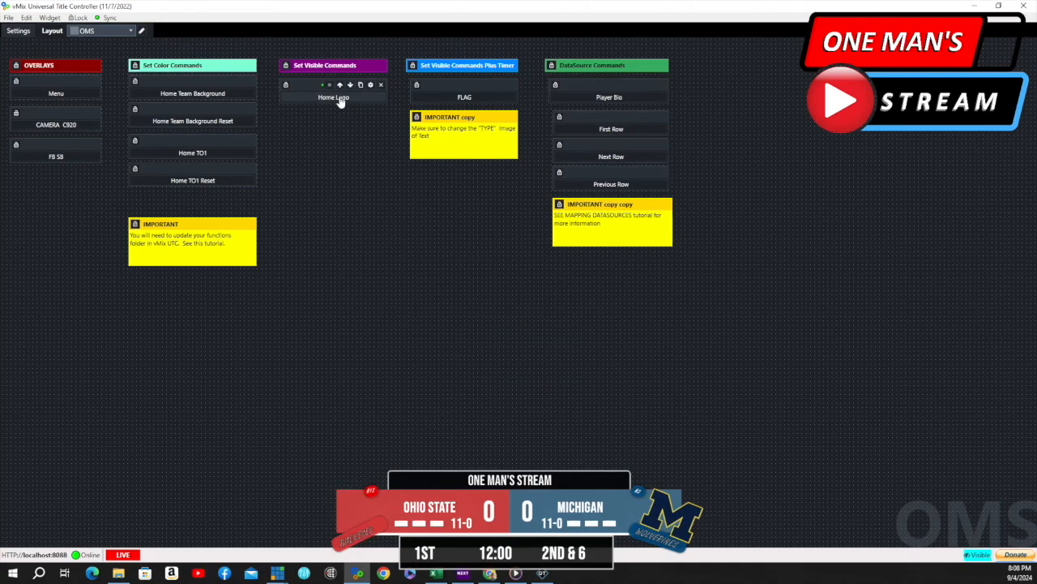
pyautogui.click(341, 101)
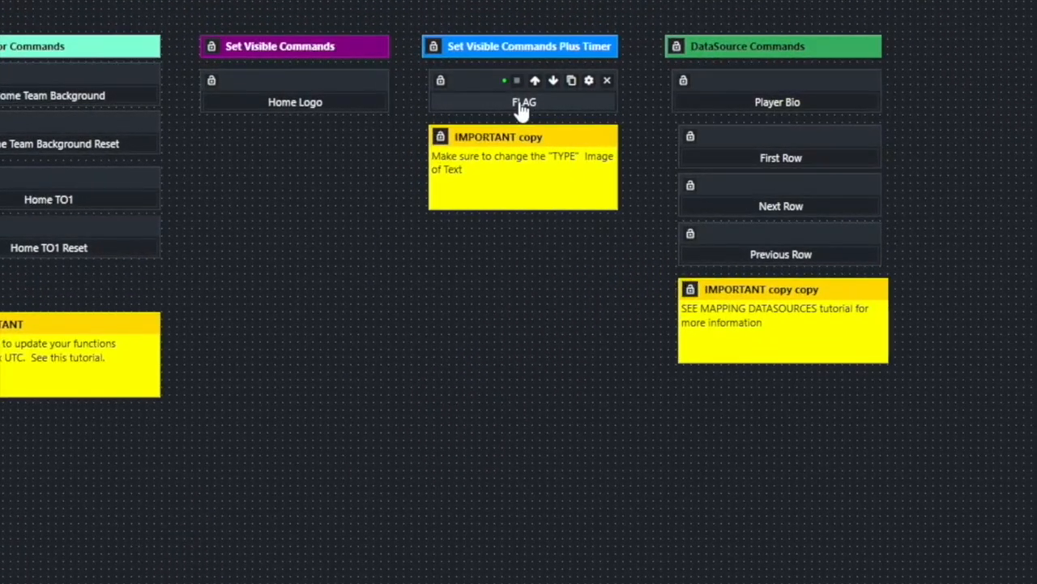
# - Test the FLAG button's timed penalty text over the down-and-distance area of the scoreboard
pyautogui.click(579, 106)
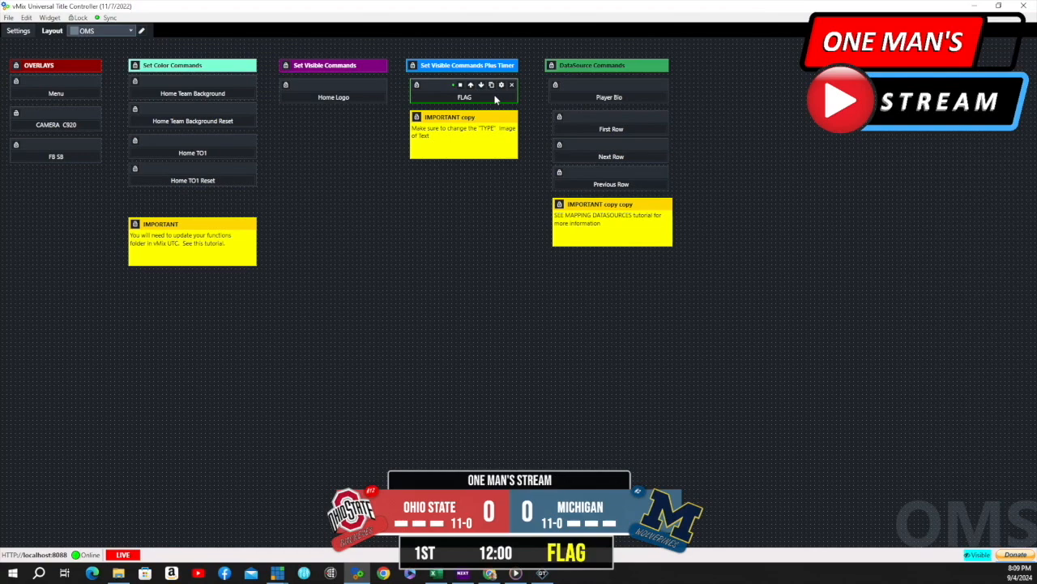
pyautogui.click(496, 98)
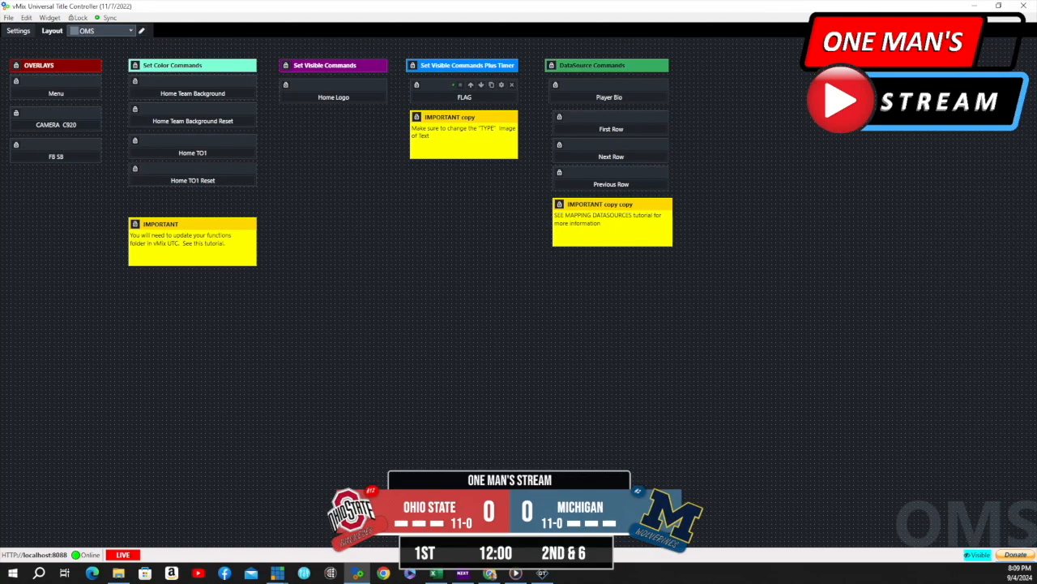
pyautogui.click(466, 98)
# - Open the FLAG button's properties and review its script of SetXVisibleOff, SetXVisibleOn and Timer commands from first to last
pyautogui.moveTo(445, 88)
pyautogui.click(503, 87)
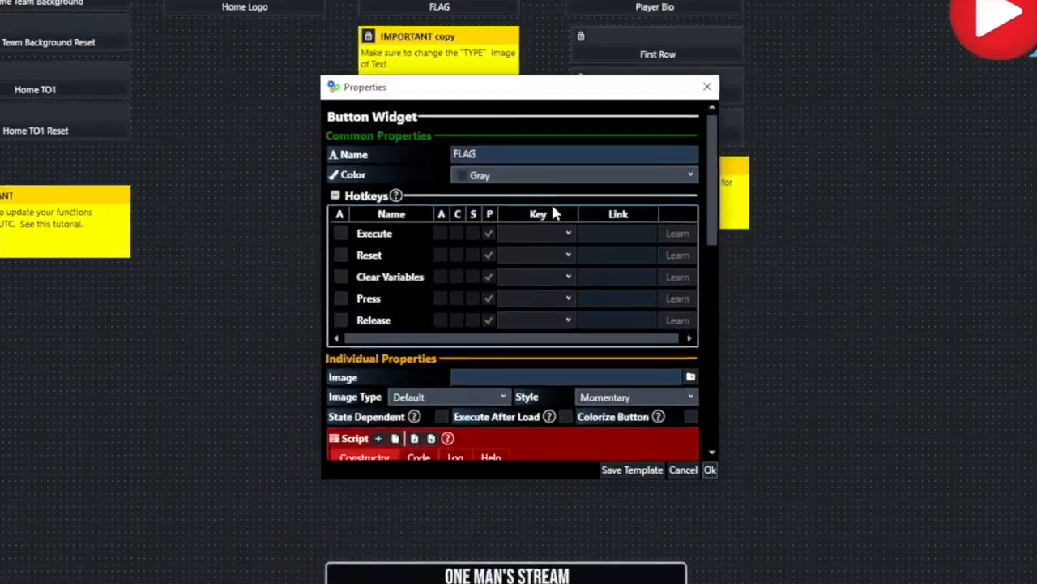
pyautogui.scroll(-3, 541, 234)
pyautogui.scroll(-10, 559, 195)
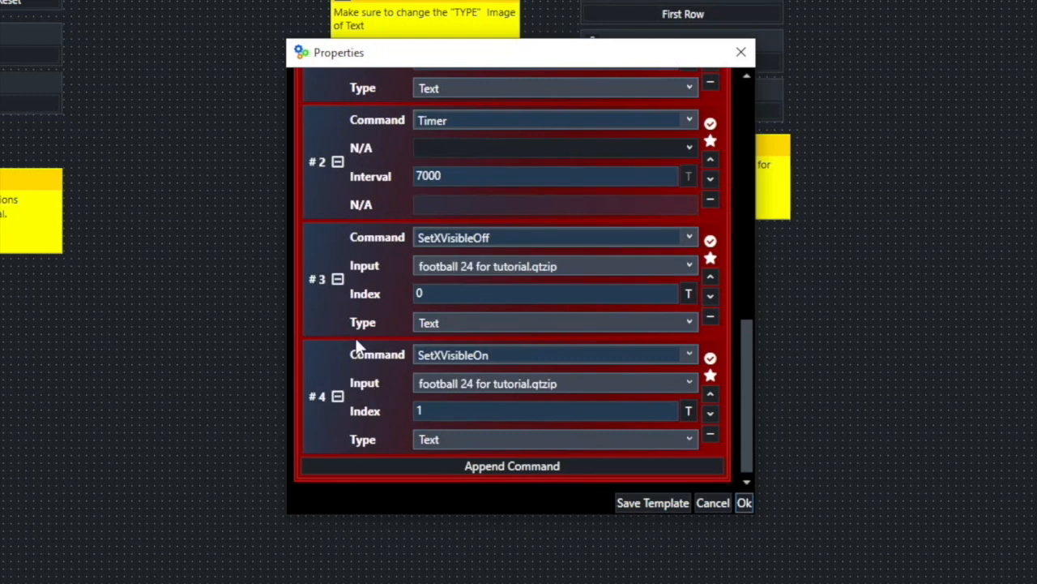
pyautogui.scroll(10, 352, 343)
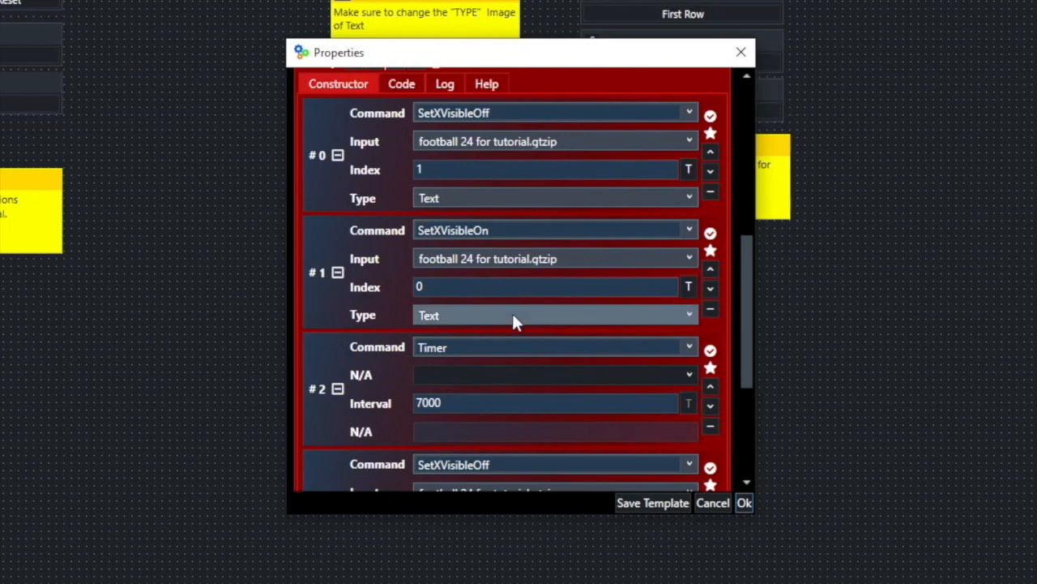
pyautogui.scroll(-1, 535, 400)
pyautogui.scroll(-3, 523, 468)
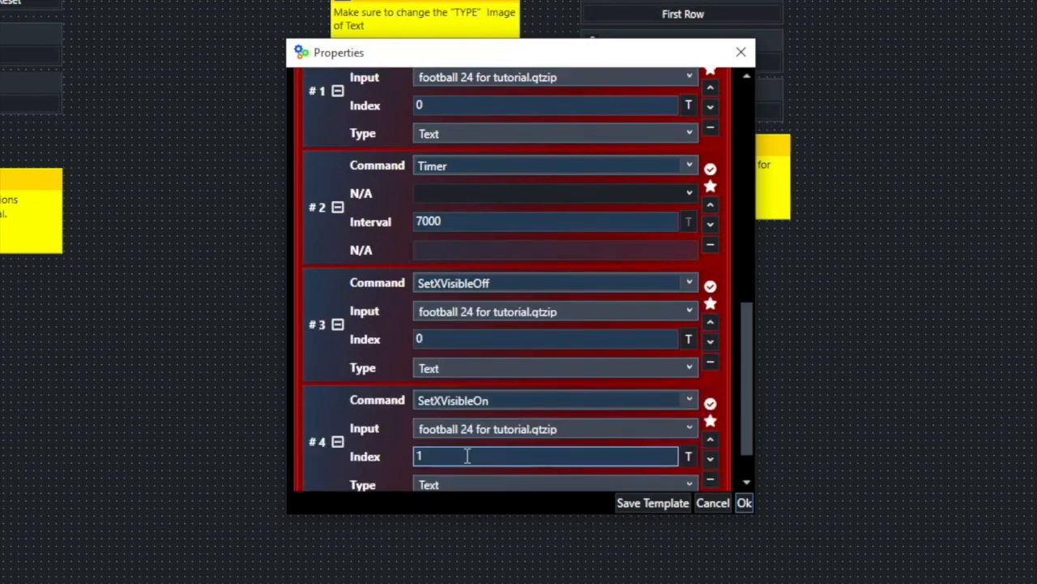
pyautogui.scroll(4, 619, 438)
pyautogui.scroll(3, 581, 350)
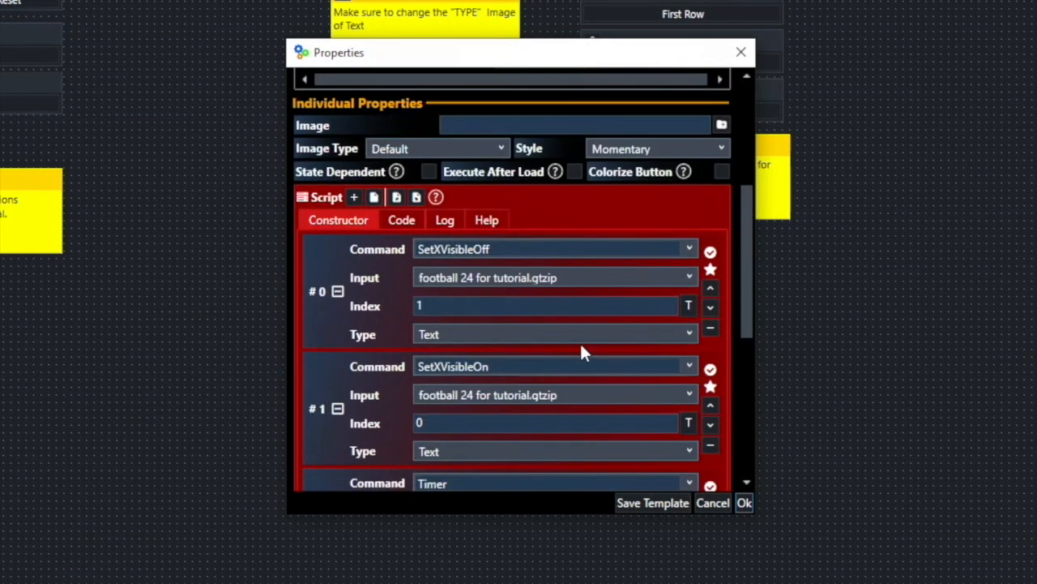
pyautogui.scroll(-1, 581, 351)
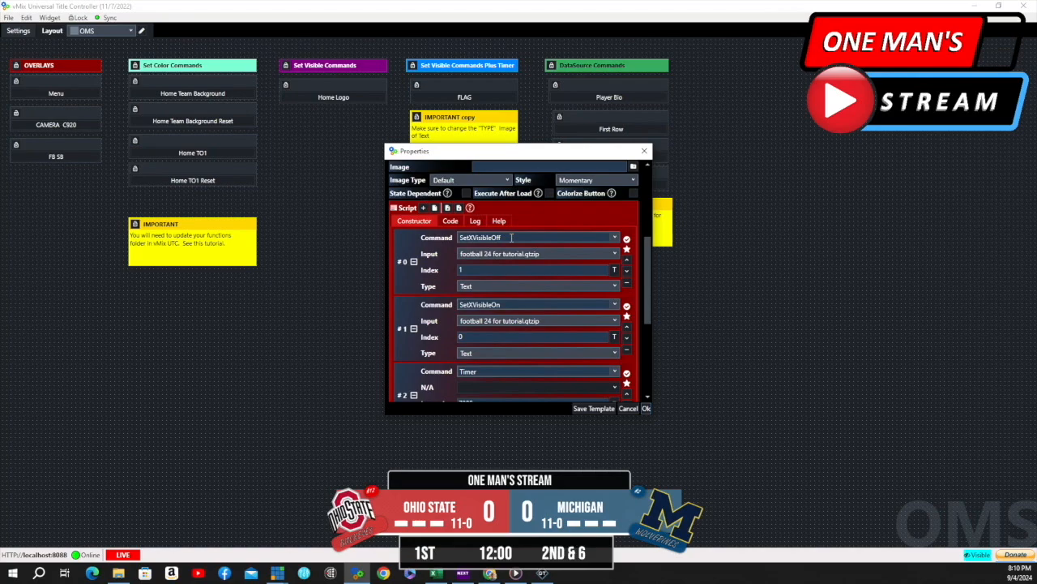
# - Check the indexes of FLAG's first SetXVisibleOff and SetXVisibleOn commands against the title's field list
pyautogui.click(616, 274)
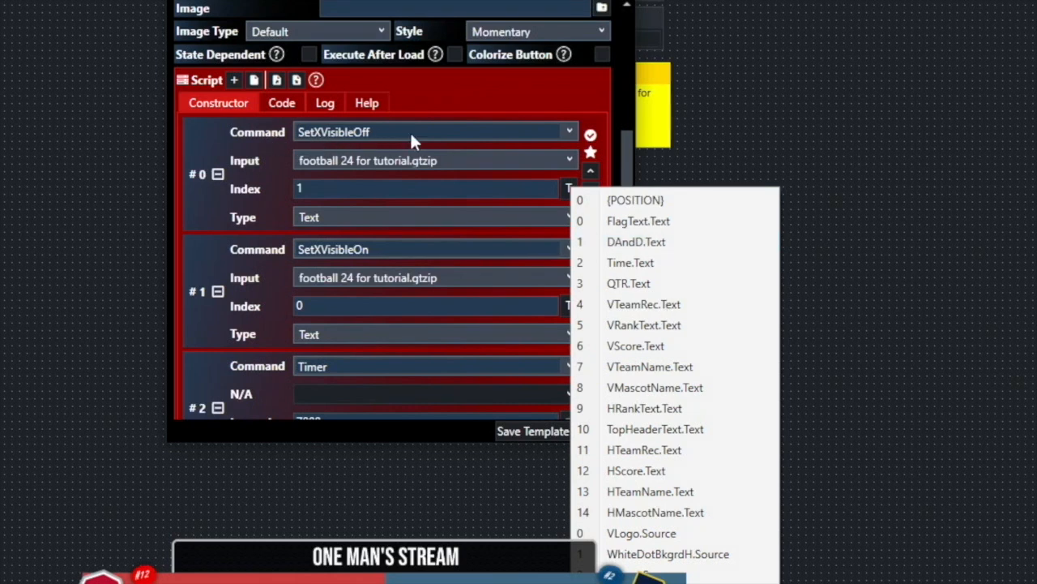
pyautogui.click(999, 113)
pyautogui.scroll(-2, 450, 268)
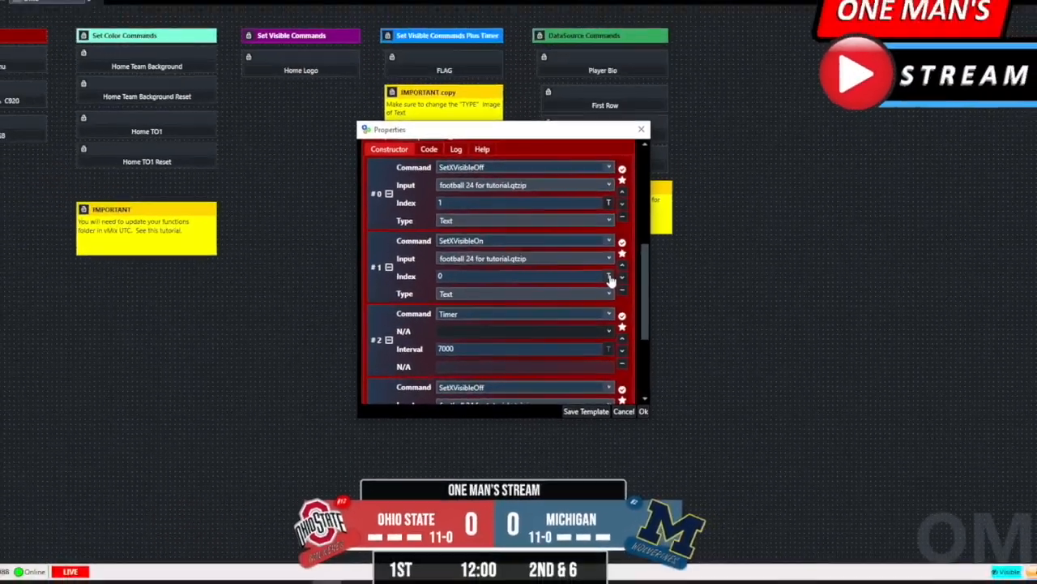
pyautogui.click(583, 236)
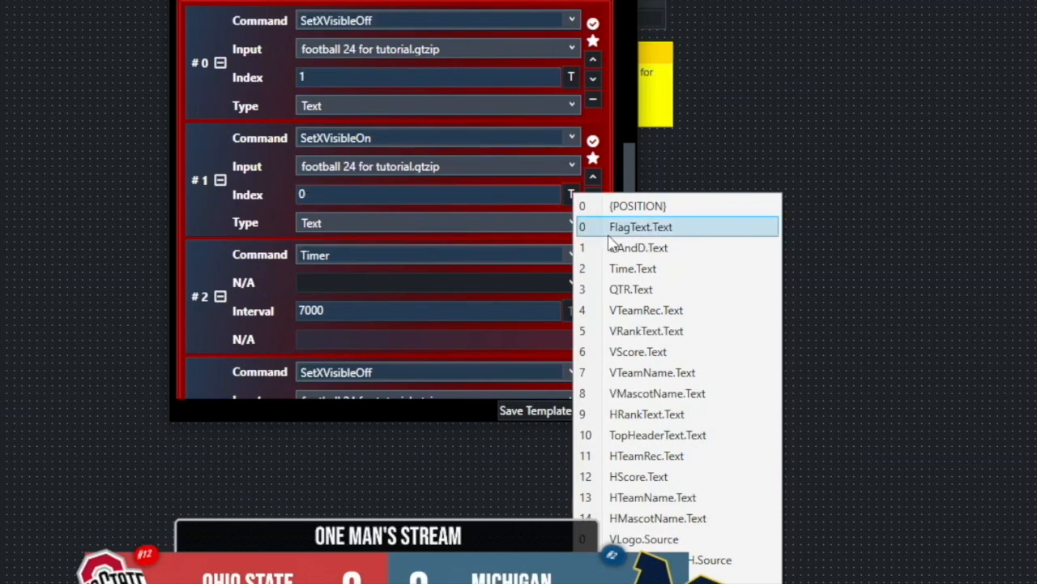
pyautogui.click(881, 80)
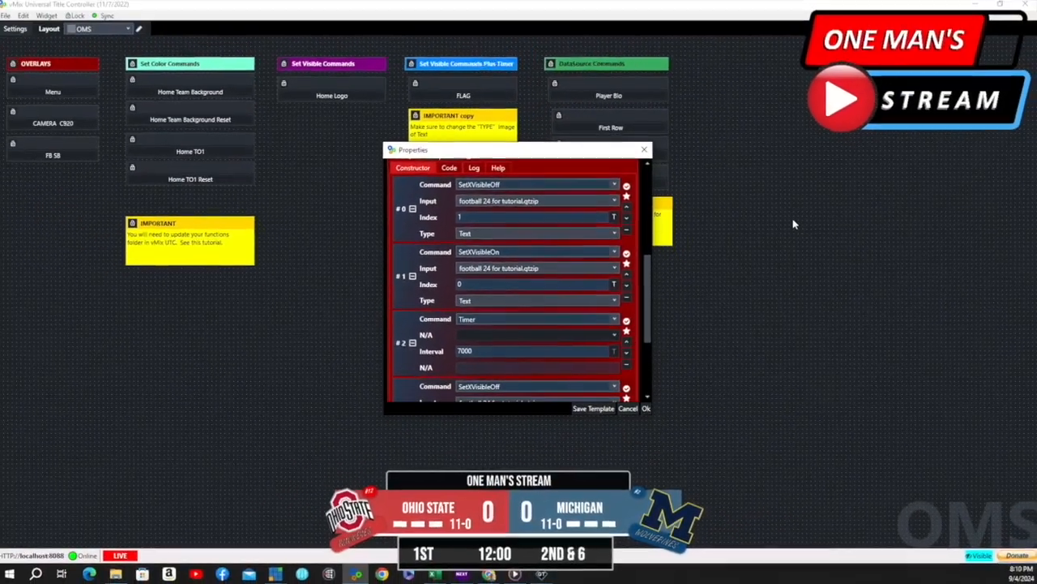
# - Examine FLAG's Timer interval and check the indexes of the SetXVisibleOff and SetXVisibleOn commands that follow it
pyautogui.scroll(-3, 586, 243)
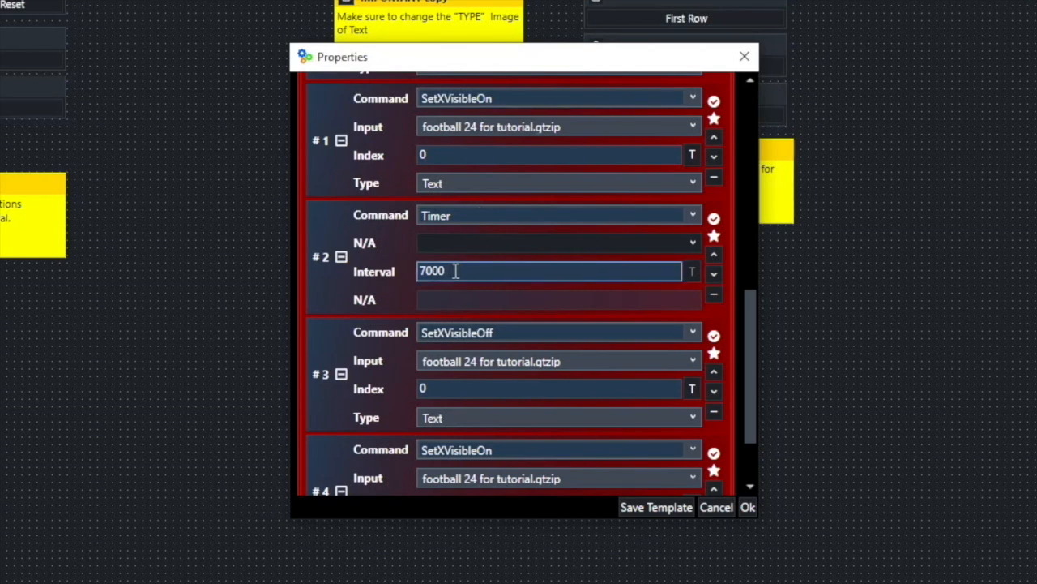
pyautogui.scroll(-1, 459, 275)
pyautogui.scroll(-1, 458, 276)
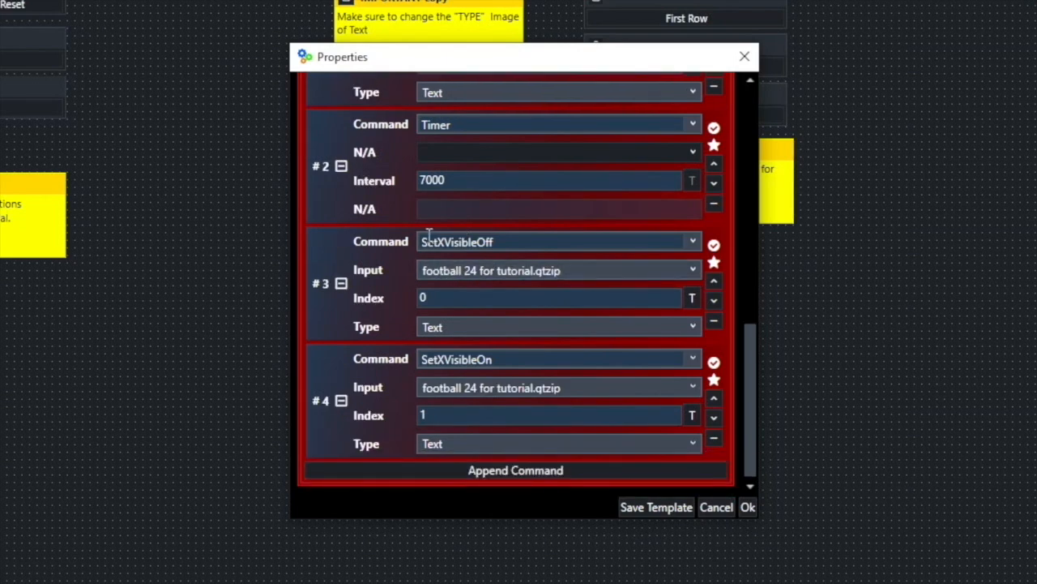
pyautogui.click(692, 298)
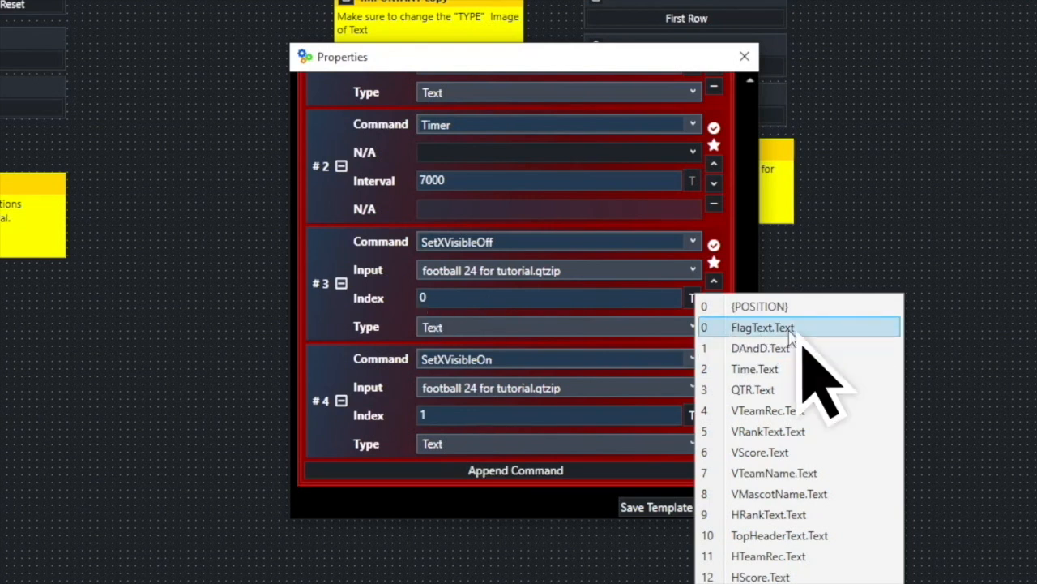
pyautogui.click(1030, 278)
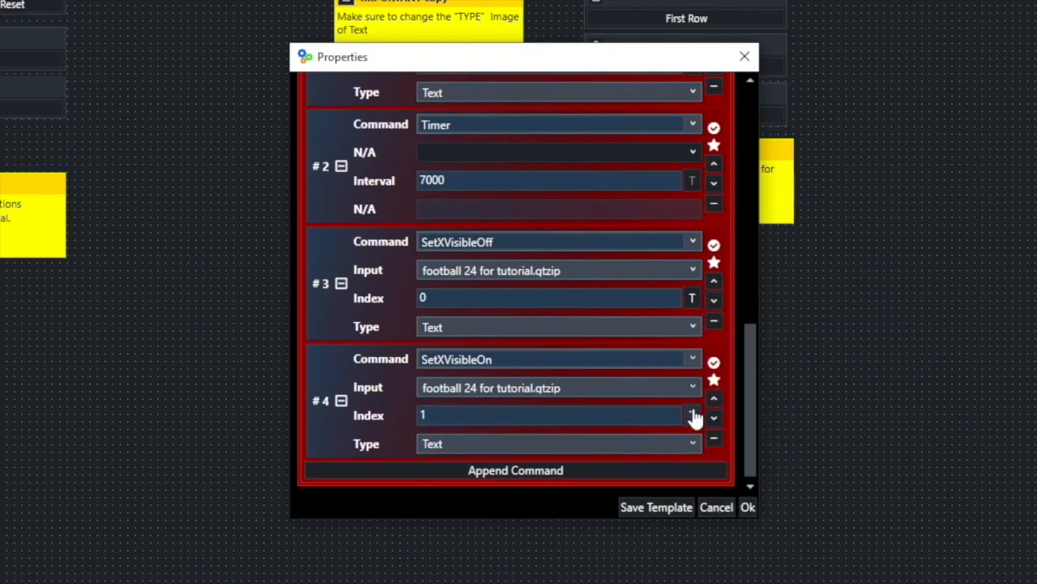
pyautogui.click(693, 415)
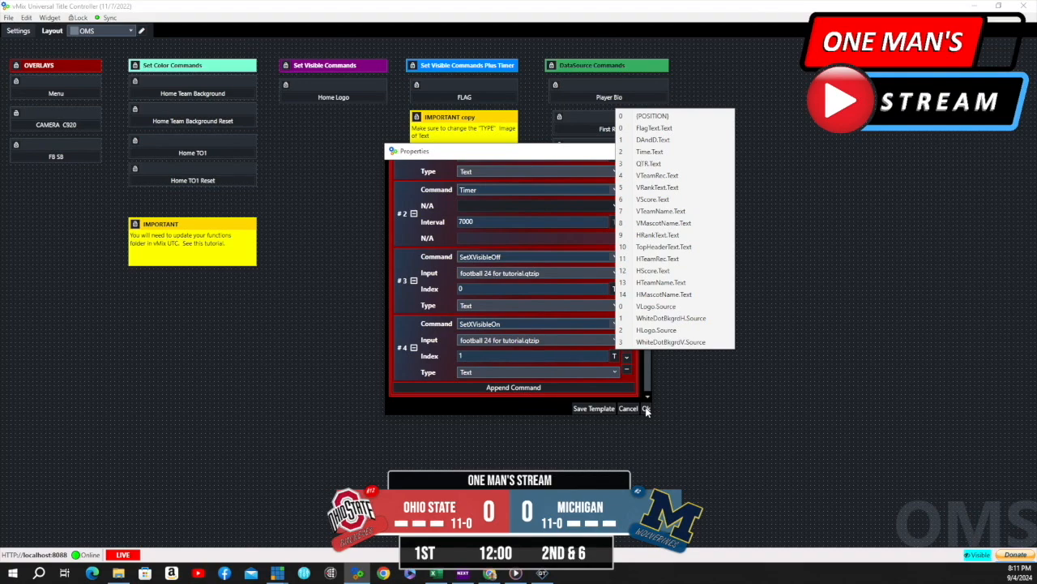
# - Accept the FLAG properties unchanged and run the FLAG button again on the scoreboard
pyautogui.click(646, 410)
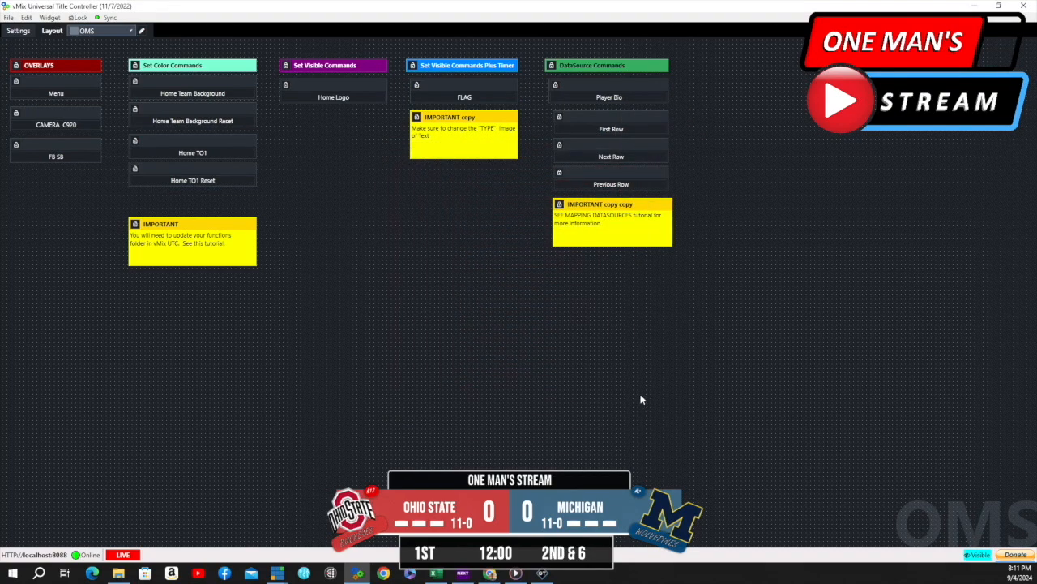
pyautogui.moveTo(489, 77)
pyautogui.click(478, 99)
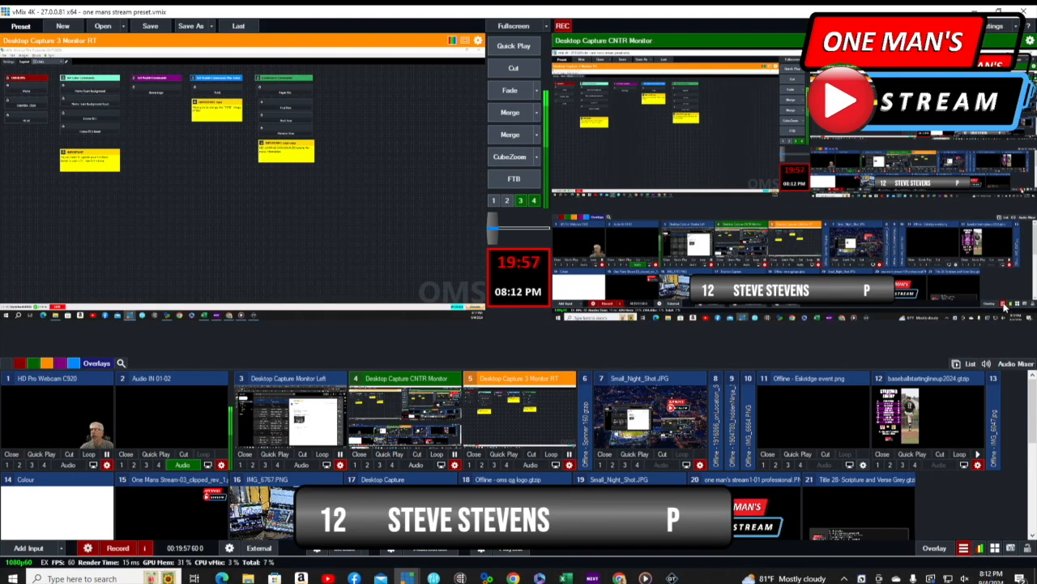
# - In vMix, open the Data Sources Manager and view the settings of the Excel/CSV source that uses ColorChangeDemo.xlsx
pyautogui.click(965, 548)
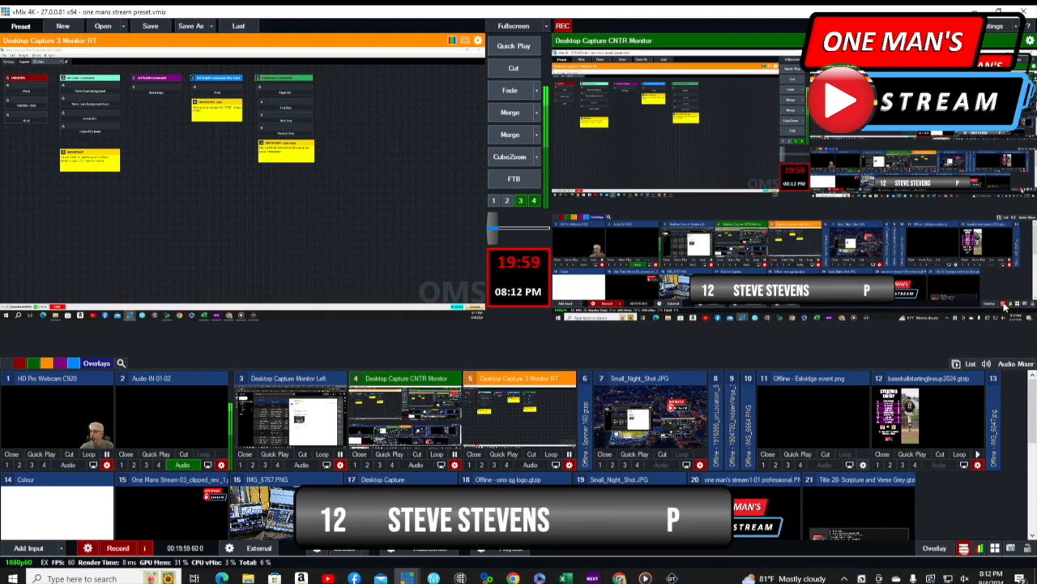
pyautogui.click(965, 548)
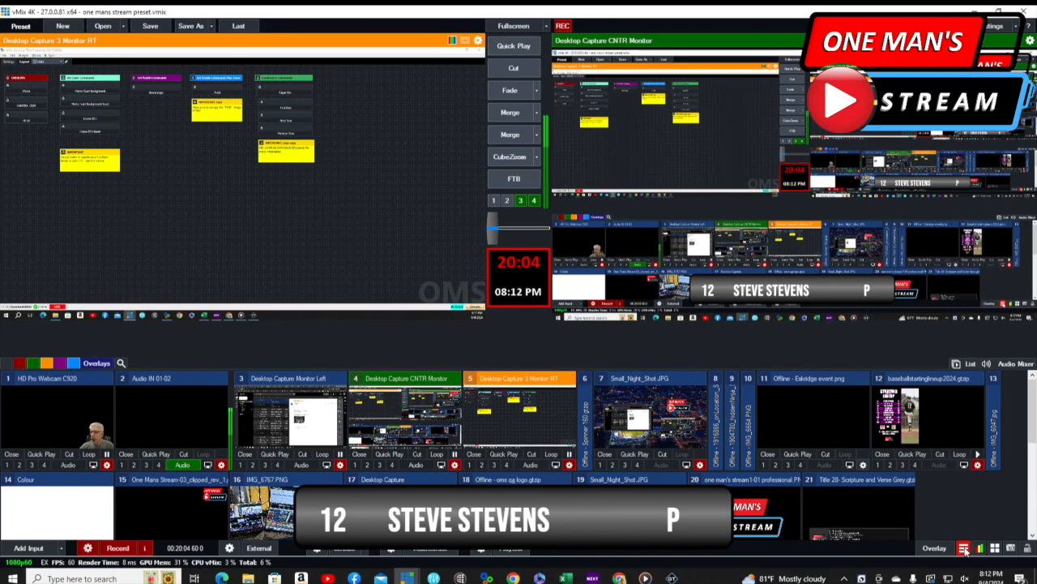
pyautogui.click(964, 547)
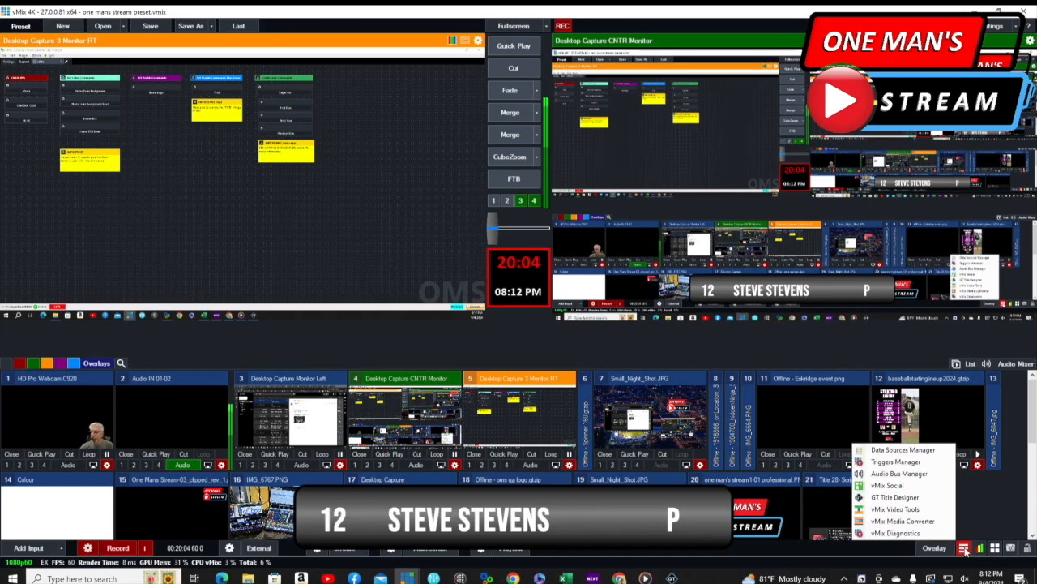
pyautogui.click(901, 449)
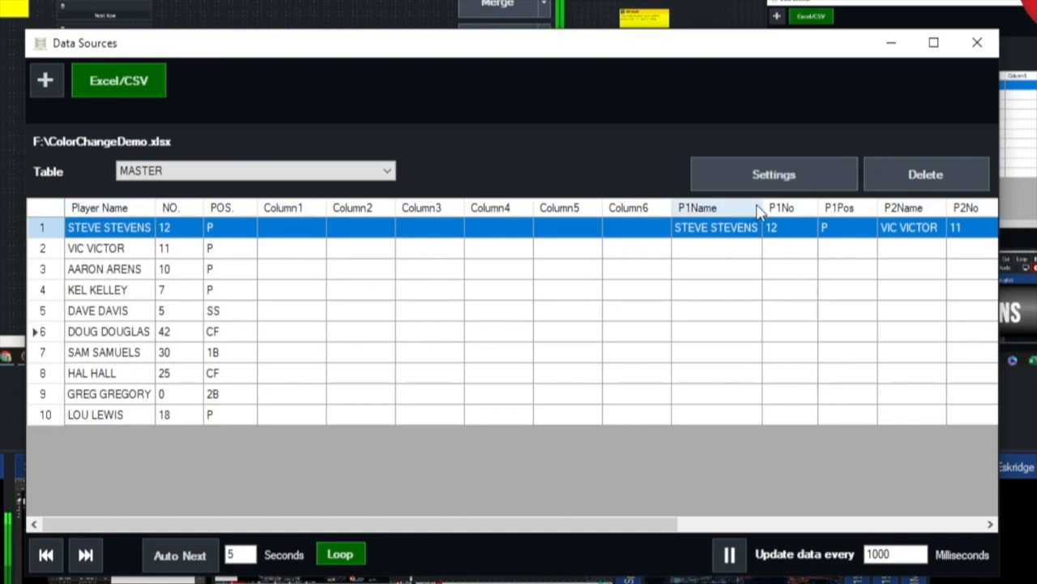
pyautogui.click(776, 177)
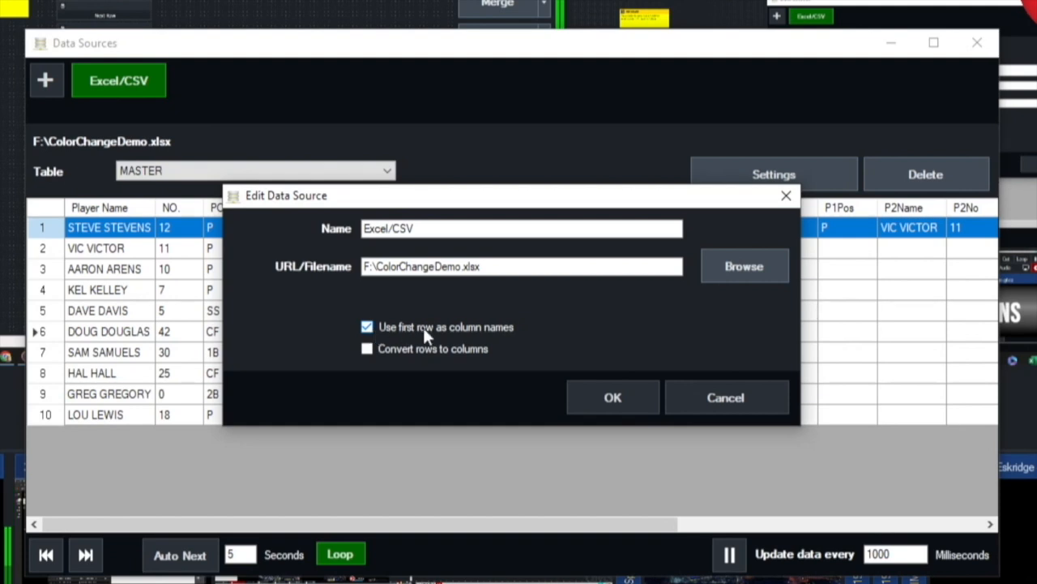
# - Recheck the name, file name and column options in the Excel/CSV data source settings and leave them unchanged
pyautogui.click(725, 397)
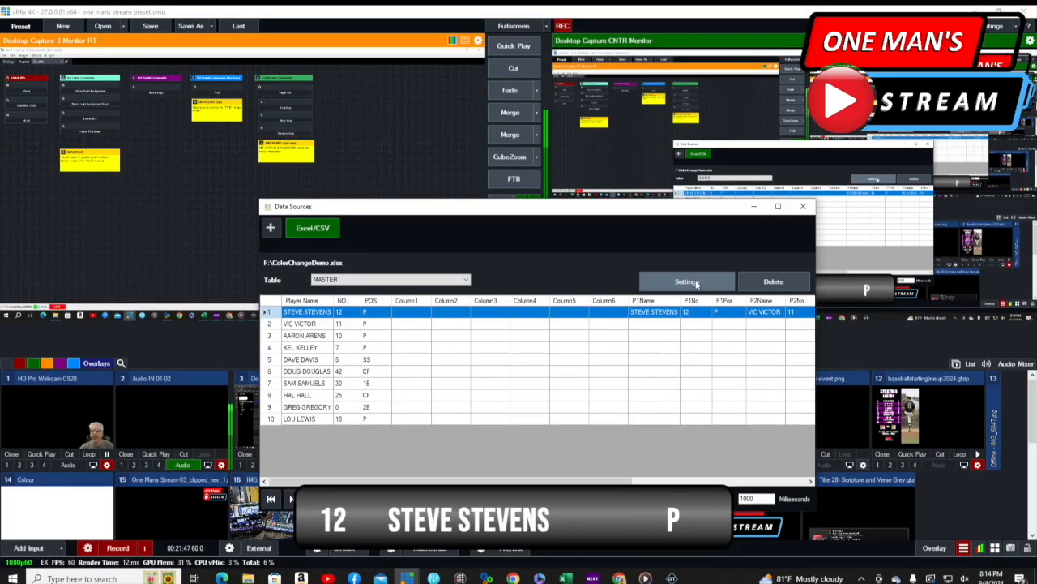
pyautogui.click(688, 281)
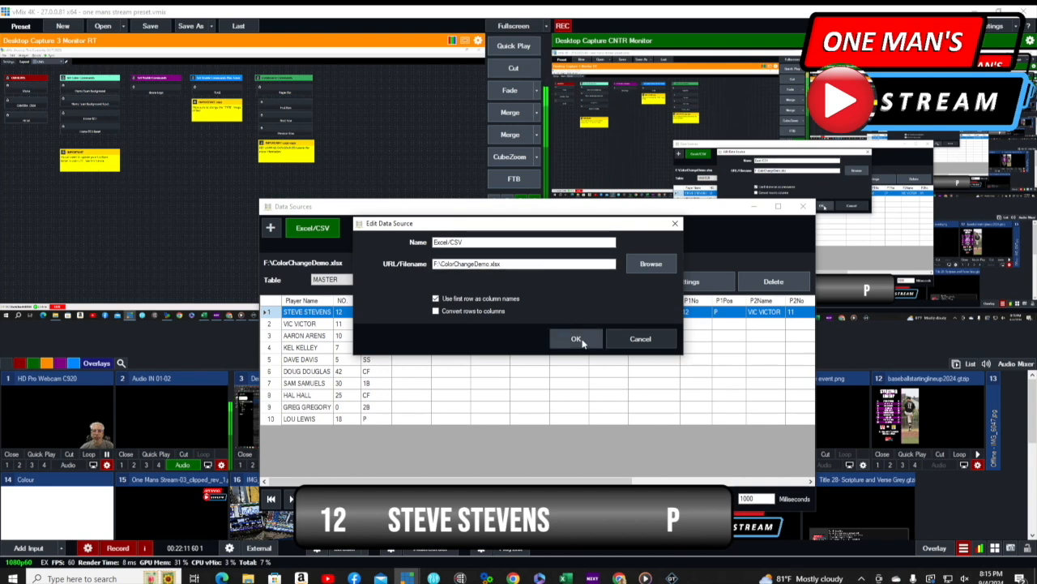
pyautogui.click(653, 339)
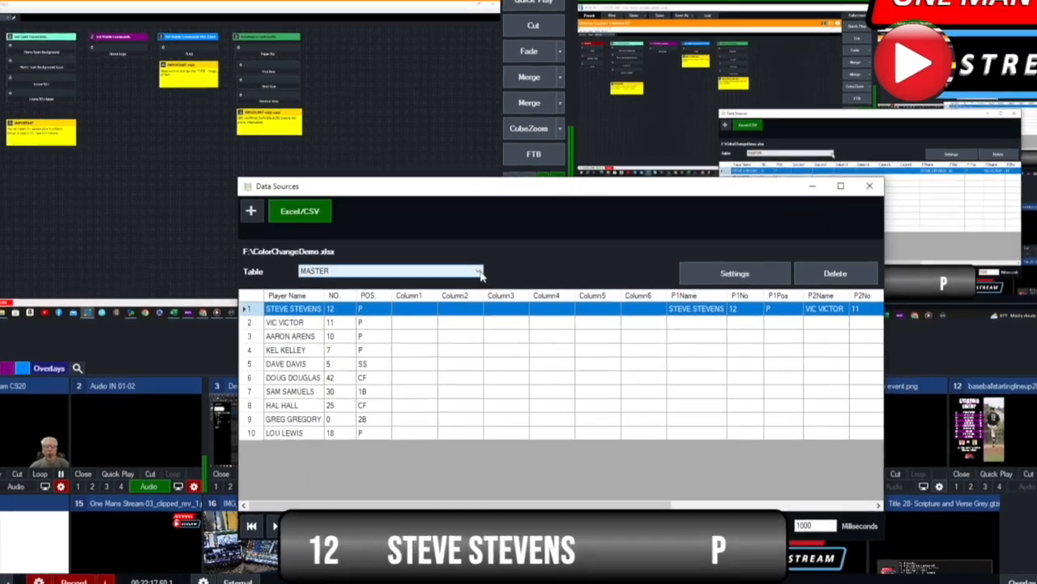
# - View the ROSTER and COLORS tables of the Excel/CSV source, return to the MASTER table and close the Data Sources window
pyautogui.click(467, 279)
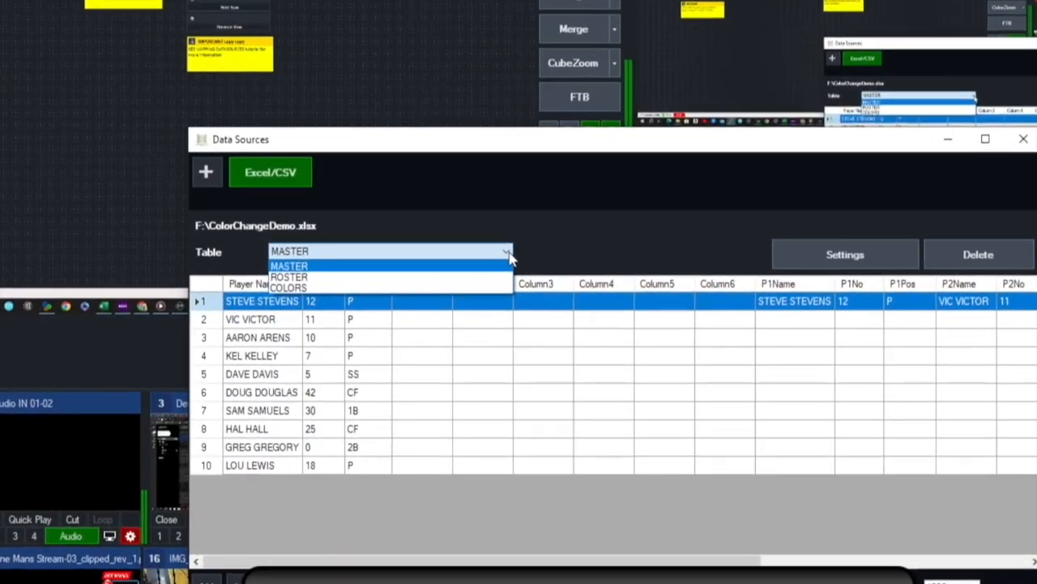
pyautogui.click(280, 268)
pyautogui.click(300, 257)
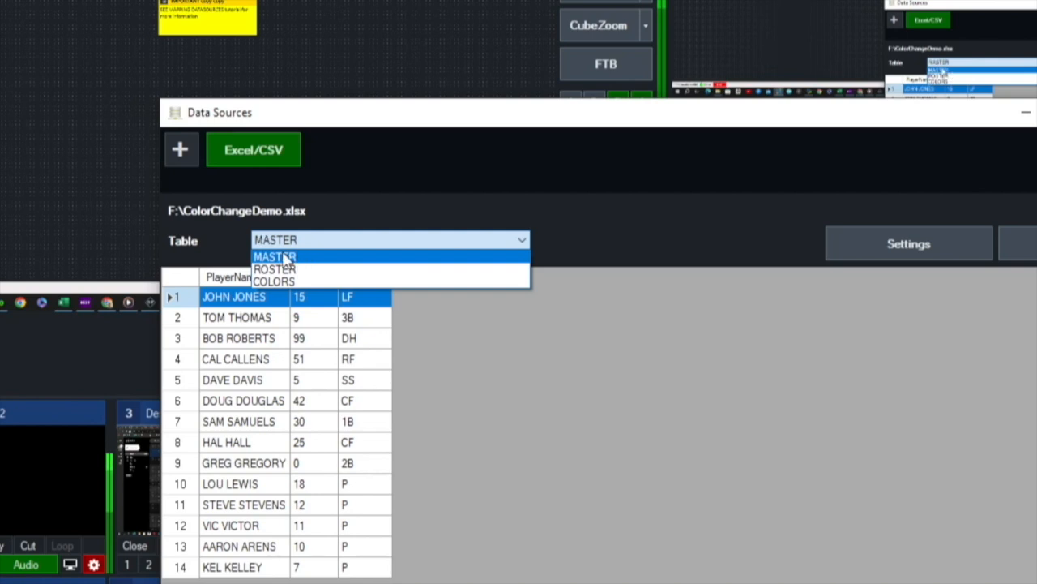
pyautogui.click(280, 269)
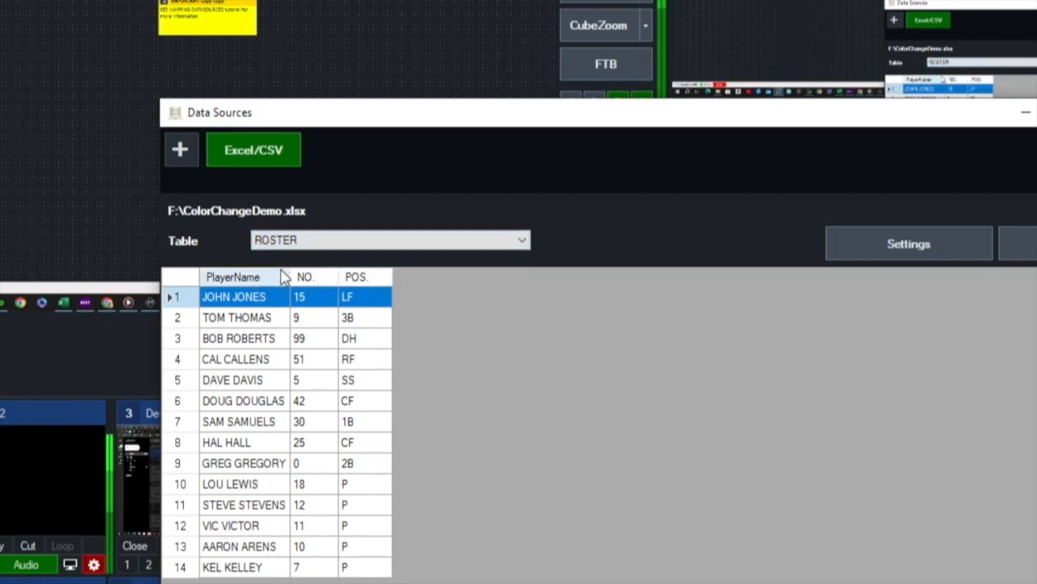
pyautogui.click(521, 244)
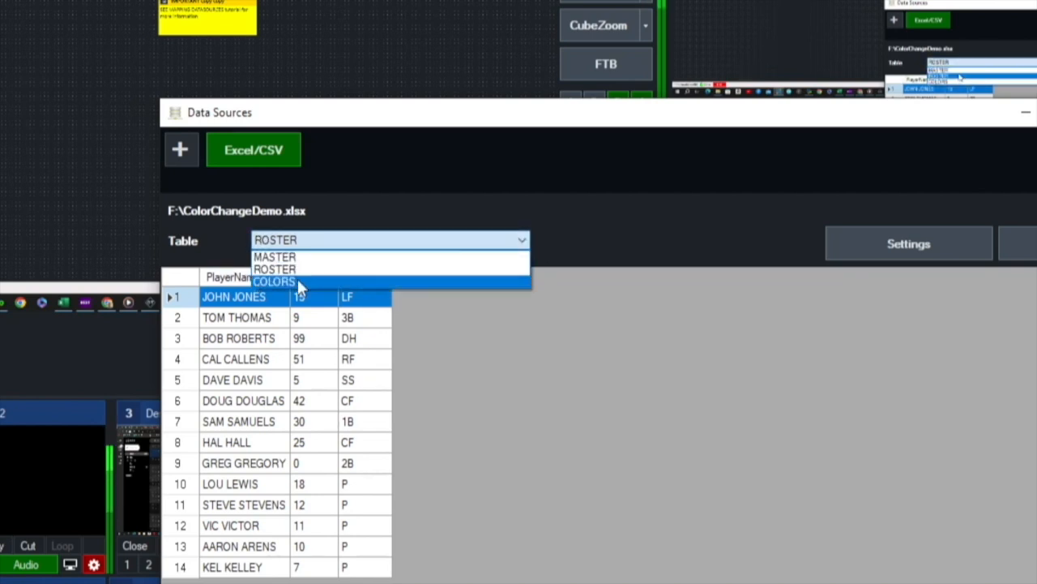
pyautogui.click(297, 278)
pyautogui.click(524, 243)
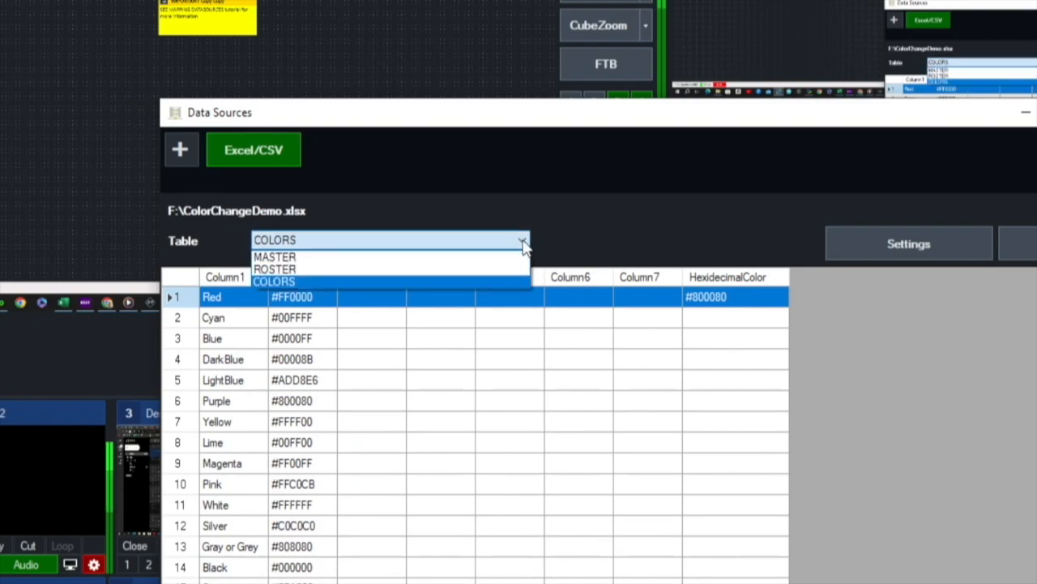
pyautogui.click(308, 258)
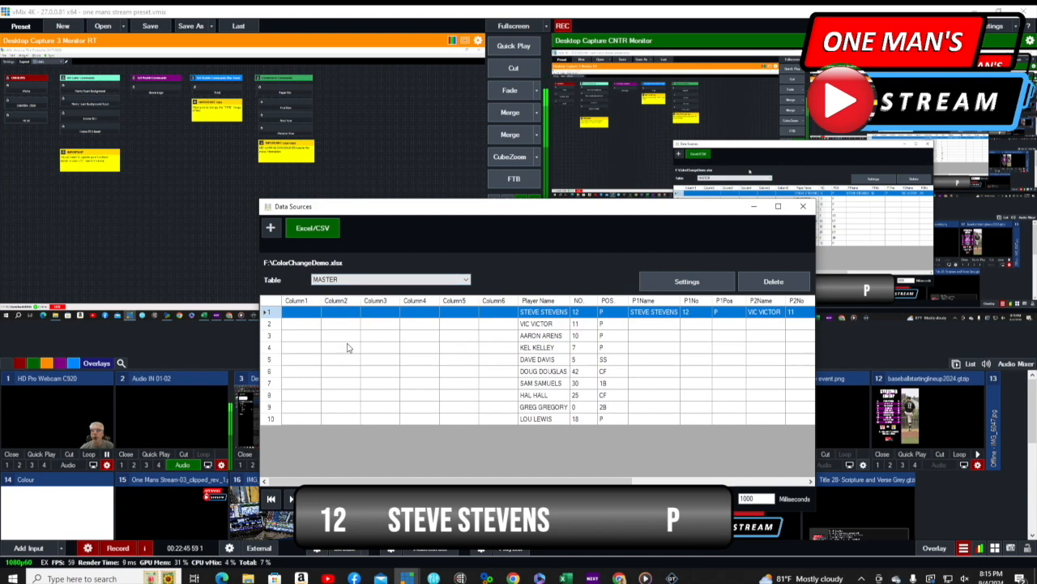
pyautogui.click(803, 206)
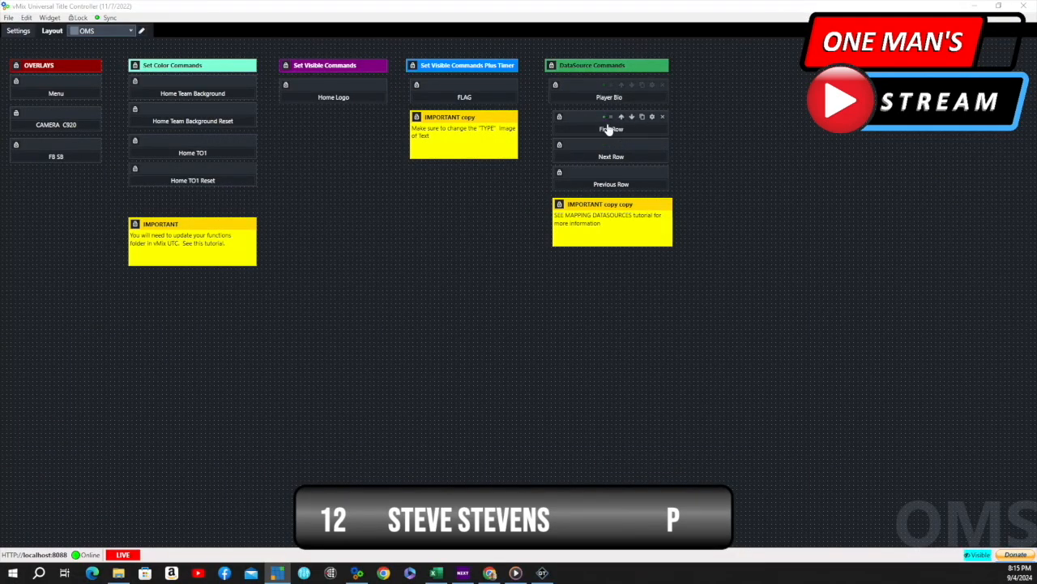
# - In Universal Title Controller, examine the First Row button's DataSourceSelectRow command with its Row and NameAndTable values, and accept the properties unchanged
pyautogui.click(653, 118)
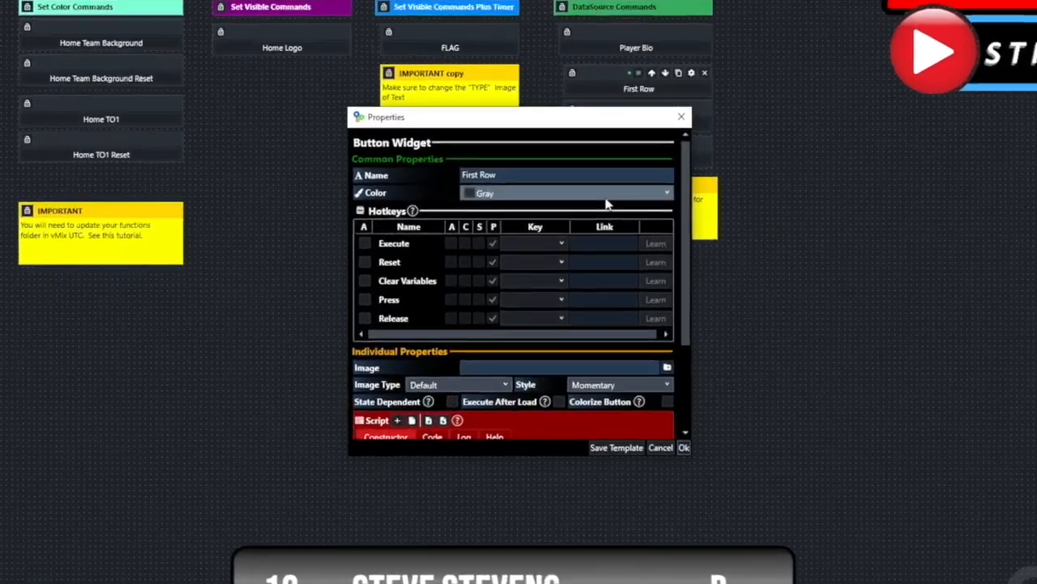
pyautogui.scroll(-5, 606, 204)
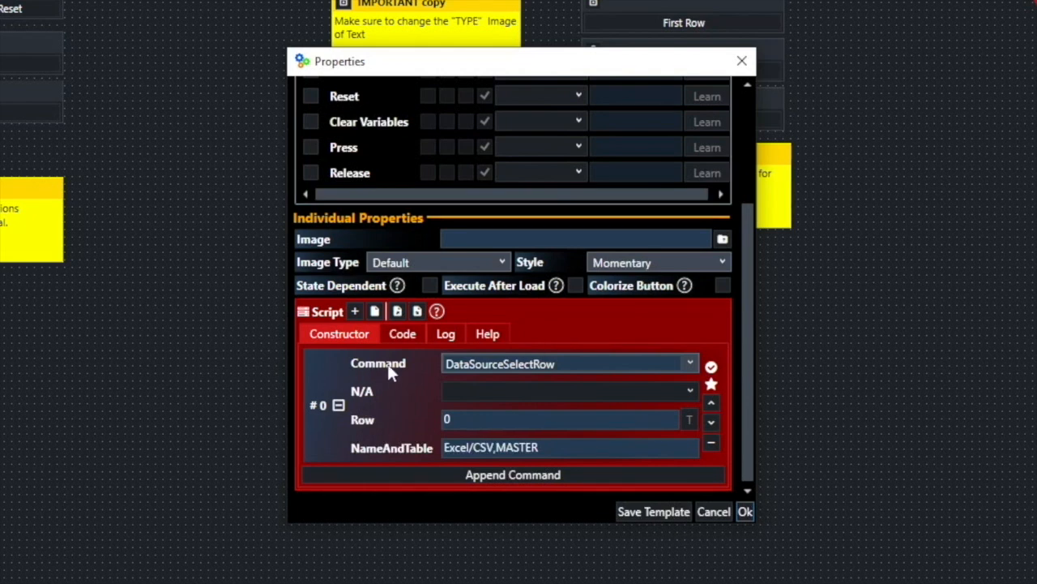
pyautogui.click(691, 366)
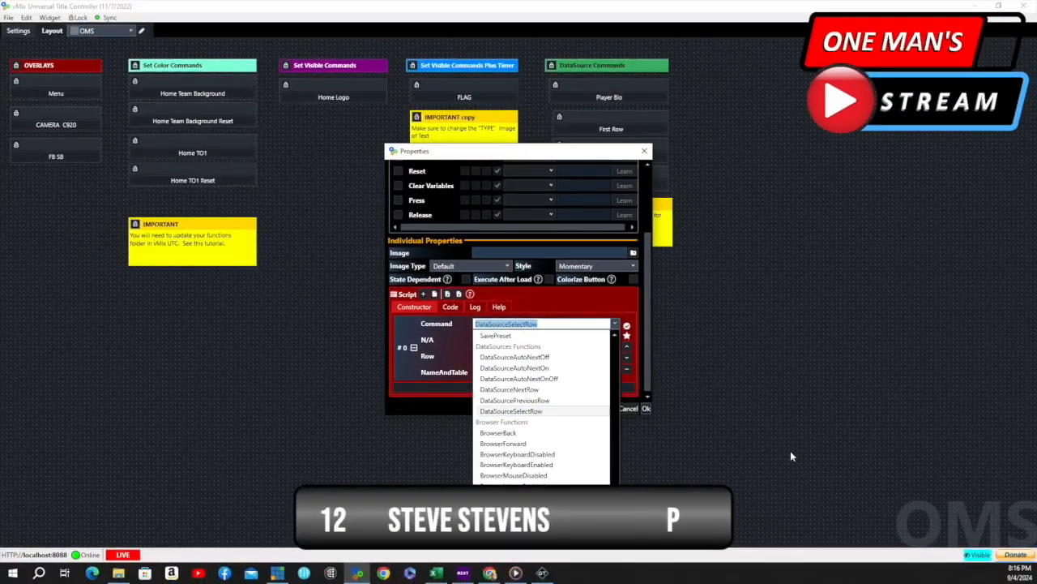
pyautogui.click(790, 451)
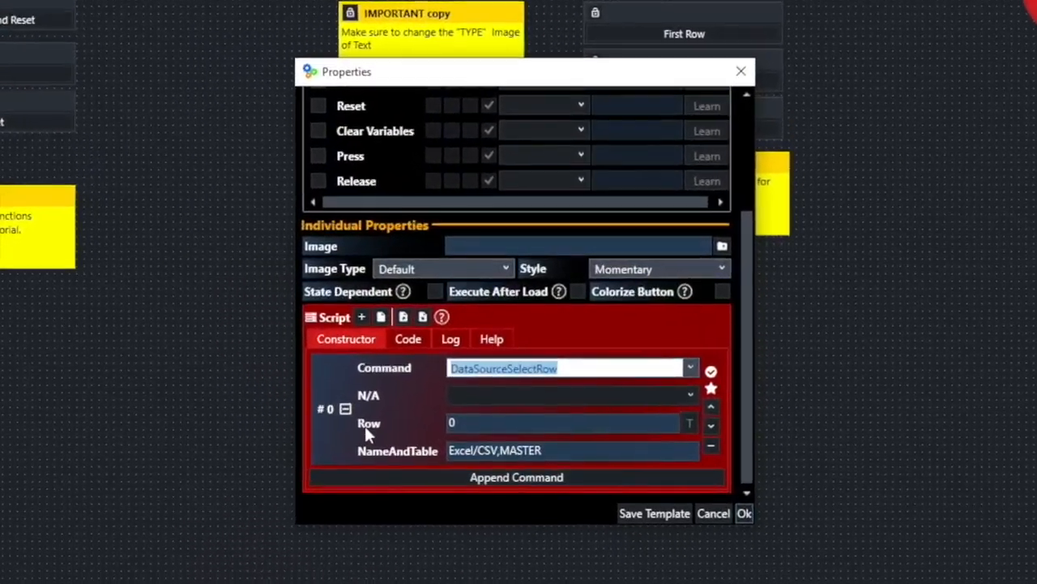
pyautogui.click(474, 427)
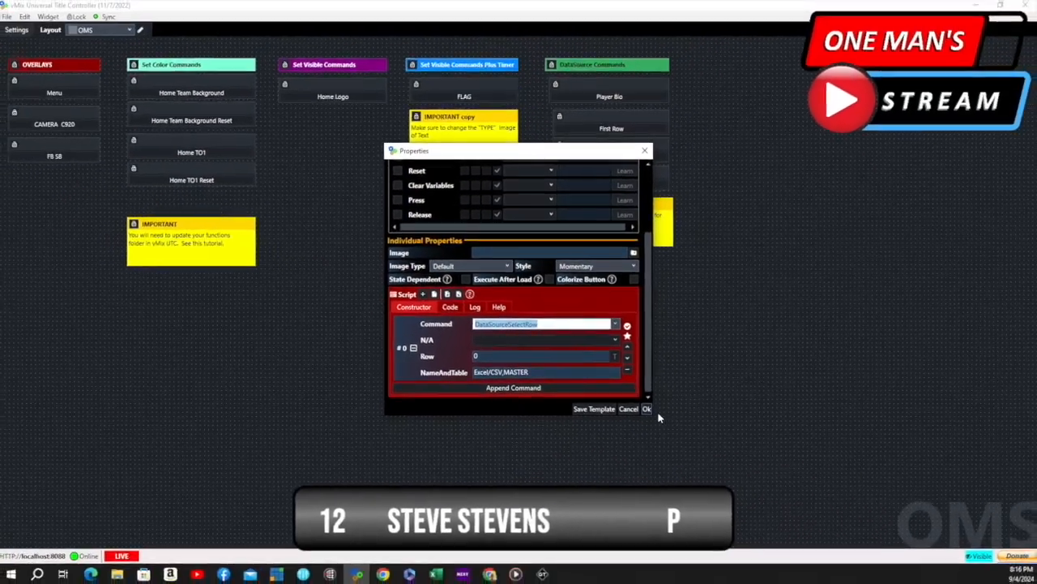
pyautogui.click(750, 518)
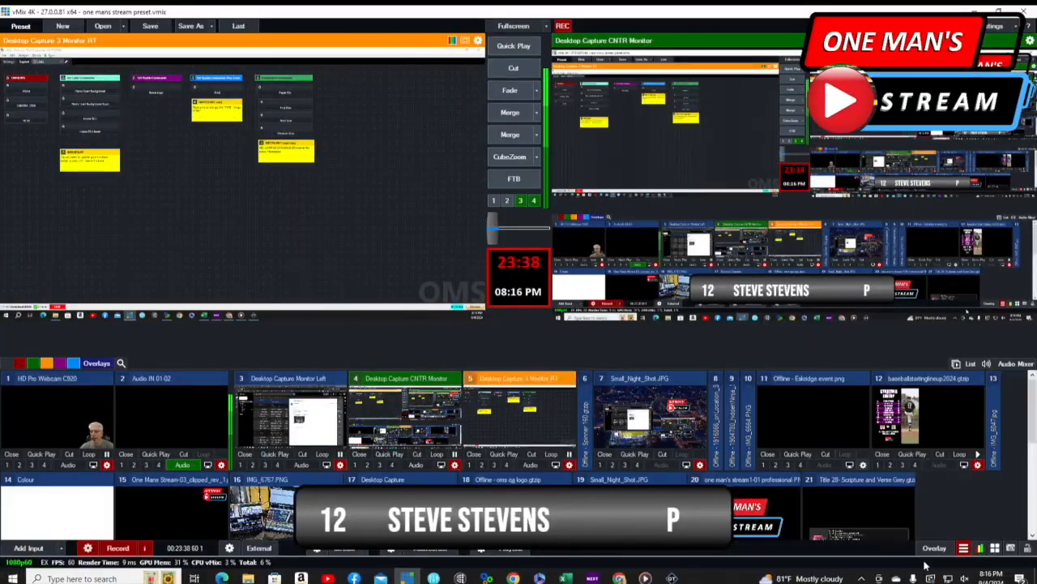
# - In vMix's Data Sources Manager, select row 7 of the MASTER table and run the First Row button to jump back to row 1
pyautogui.click(964, 548)
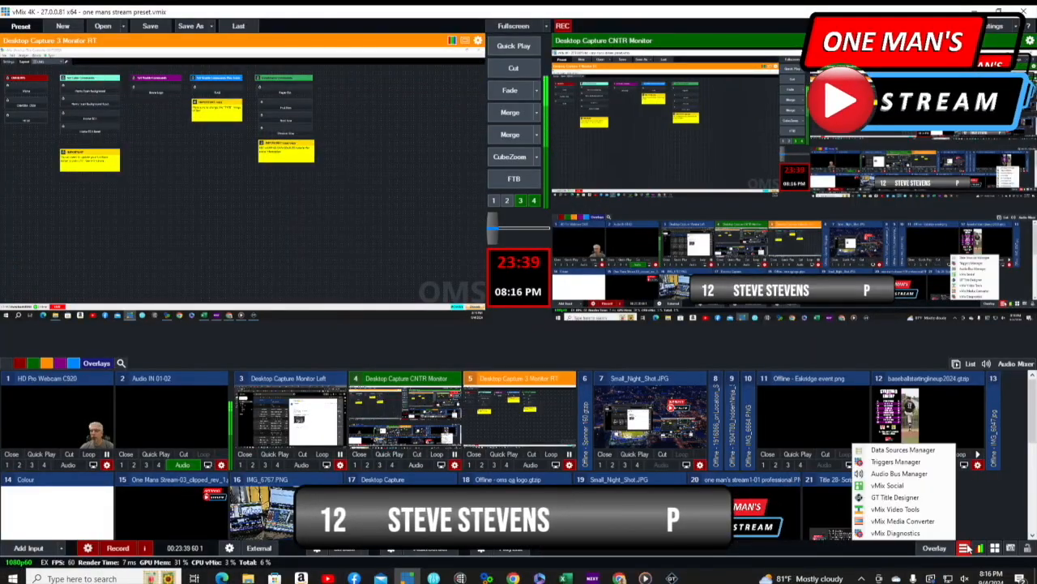
pyautogui.click(903, 449)
pyautogui.click(253, 313)
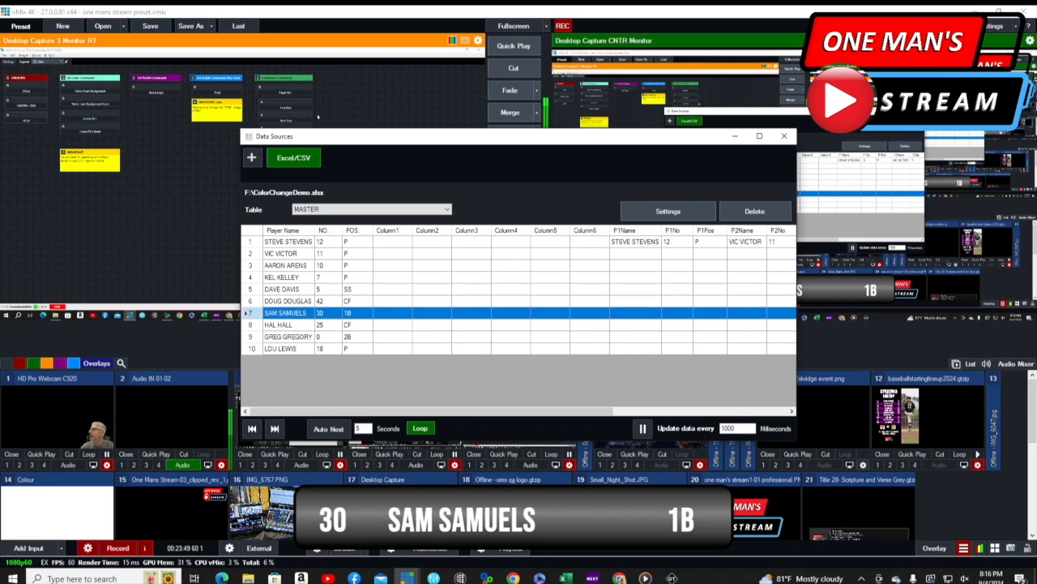
pyautogui.click(295, 110)
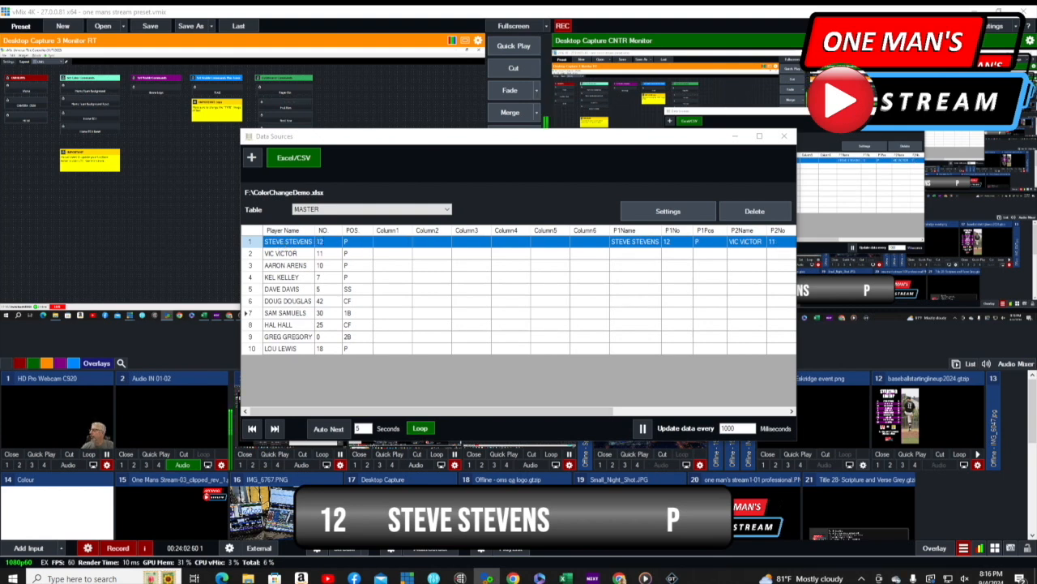
# - Run the Next Row button repeatedly to advance the MASTER table from row 1 to row 7
pyautogui.click(289, 121)
pyautogui.click(290, 121)
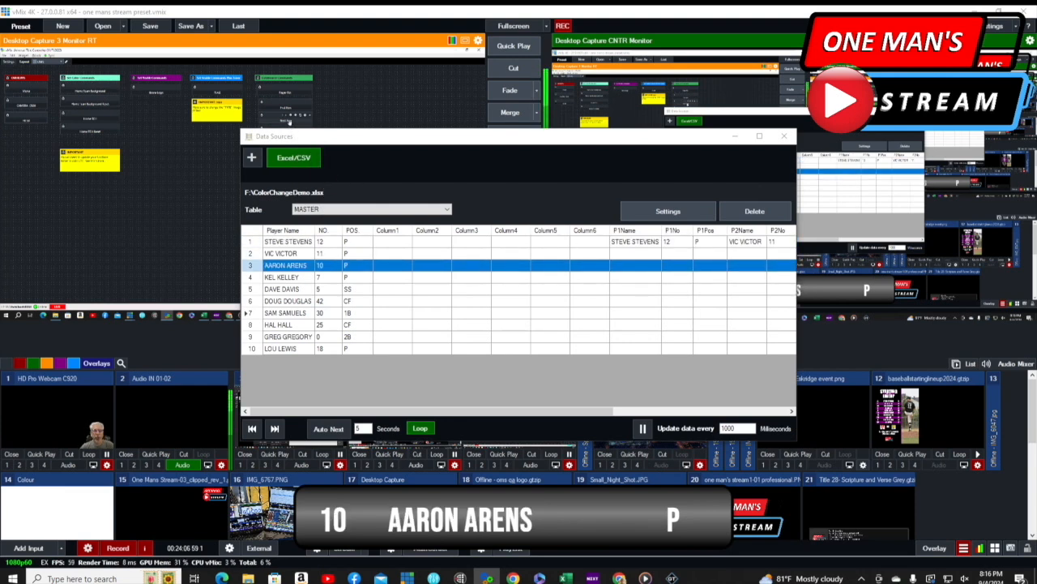
pyautogui.click(289, 121)
pyautogui.click(289, 122)
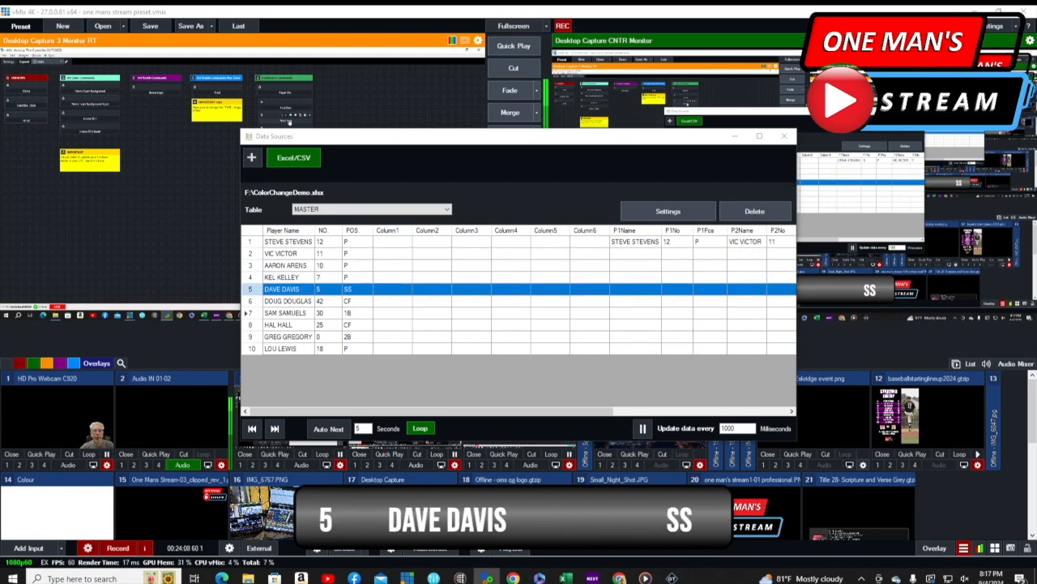
pyautogui.click(289, 121)
pyautogui.click(289, 122)
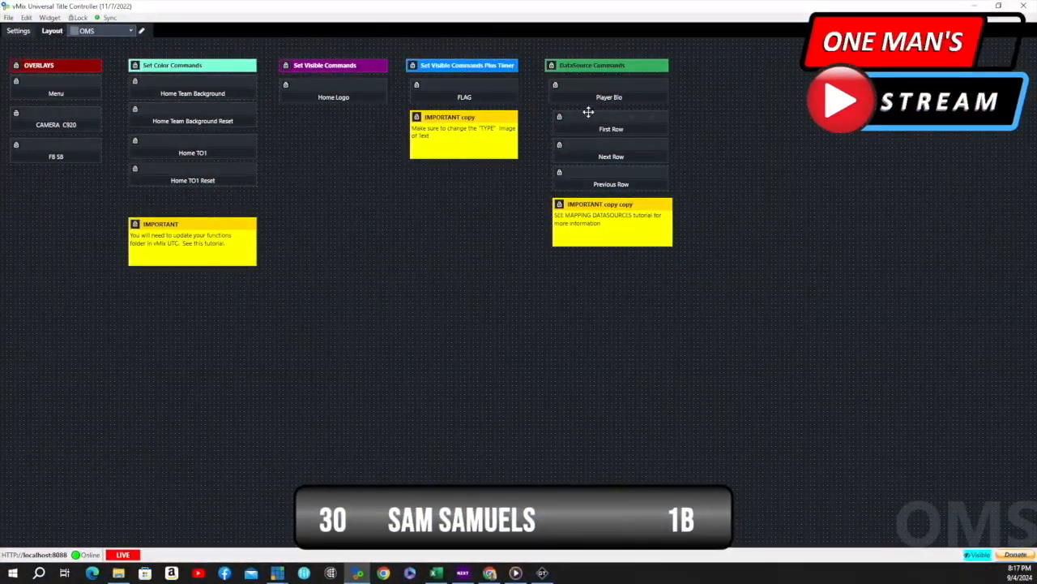
# - In Universal Title Controller, examine the Next Row button's DataSourceNextRow command and its NameAndTable value, and accept the properties unchanged
pyautogui.moveTo(608, 130)
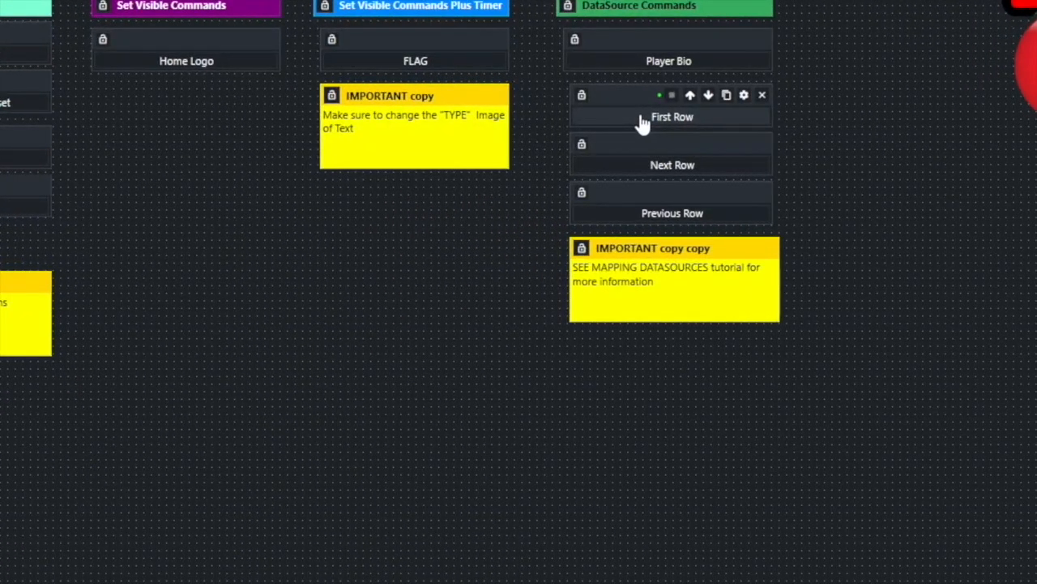
pyautogui.moveTo(653, 172)
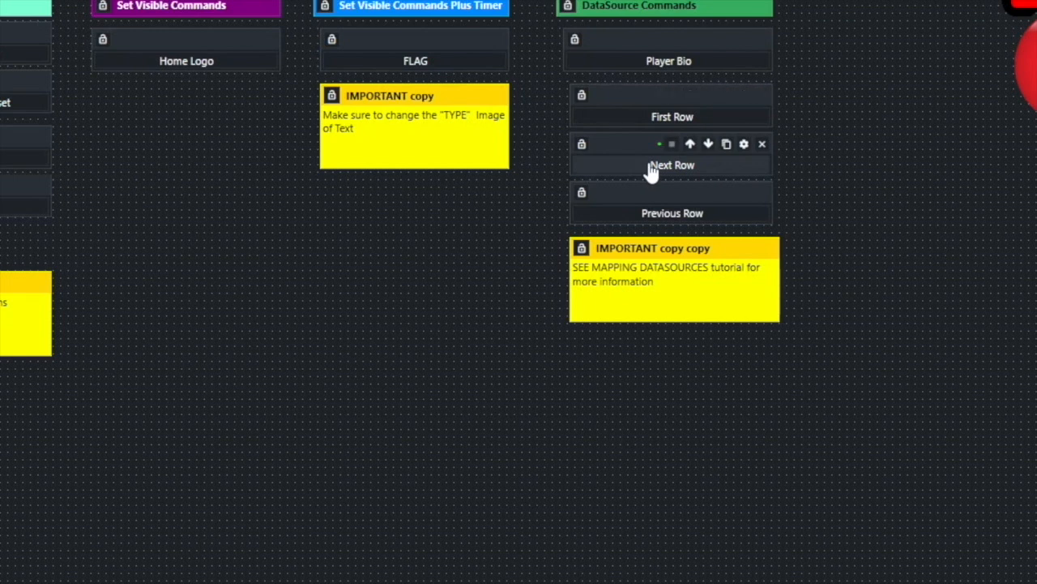
pyautogui.moveTo(653, 220)
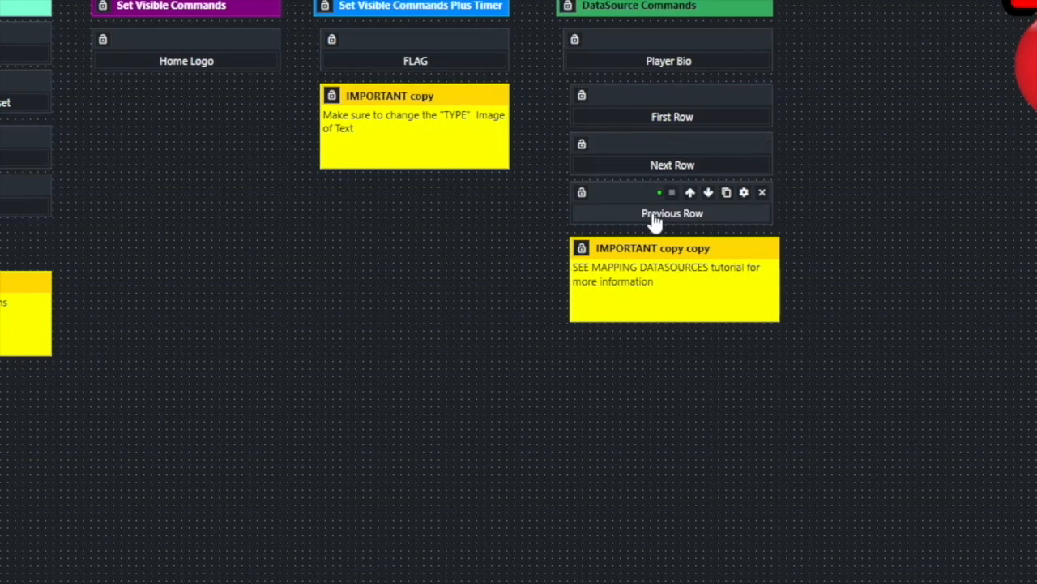
pyautogui.moveTo(747, 147)
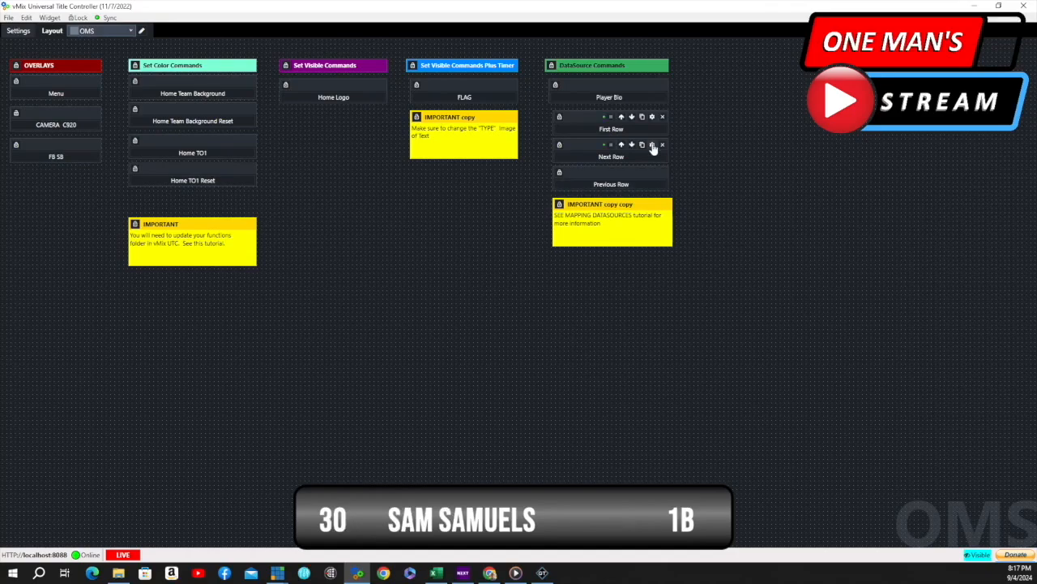
pyautogui.click(653, 146)
pyautogui.scroll(-2, 620, 247)
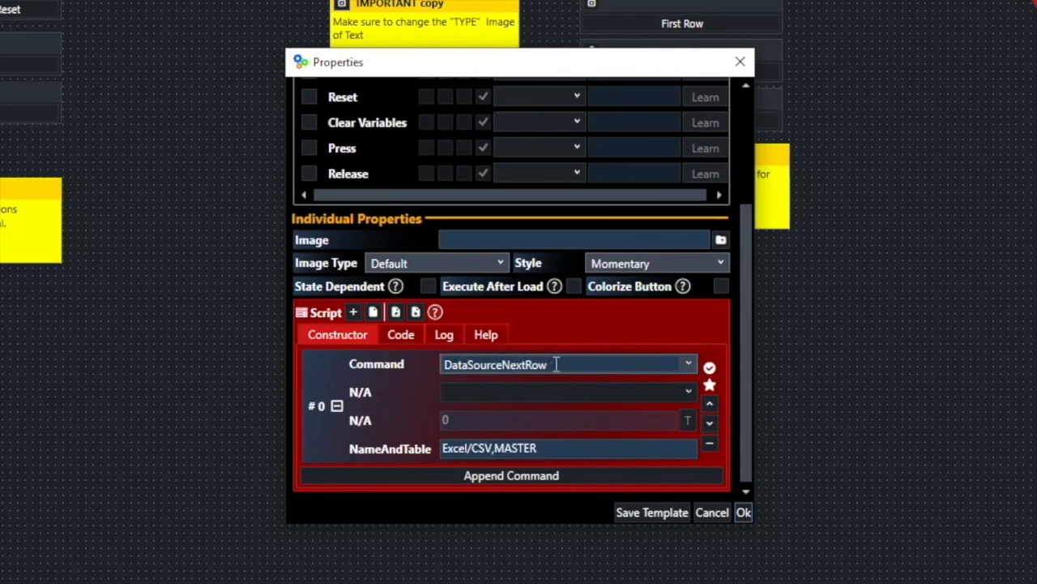
pyautogui.click(452, 447)
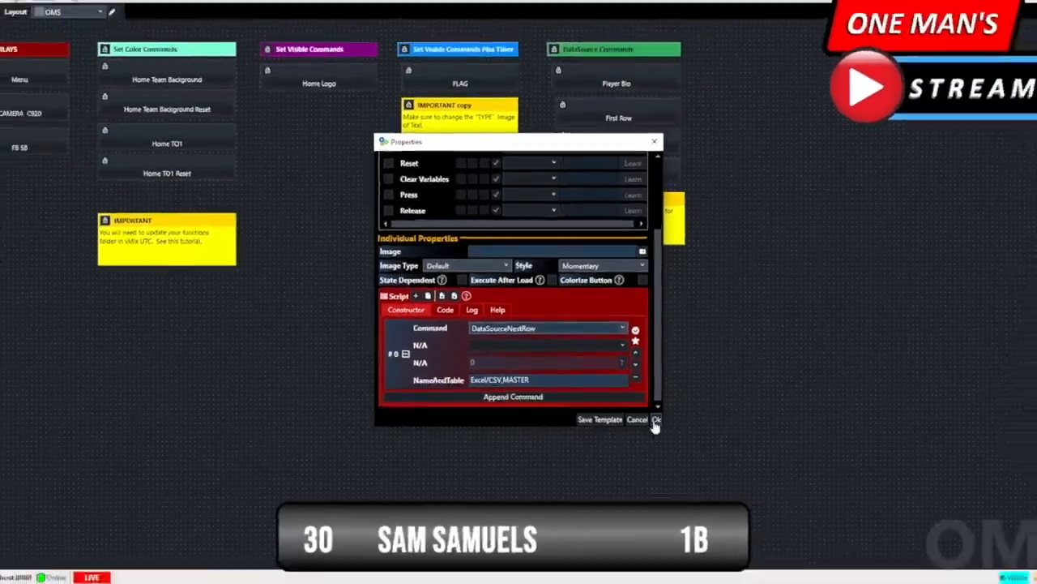
pyautogui.click(744, 513)
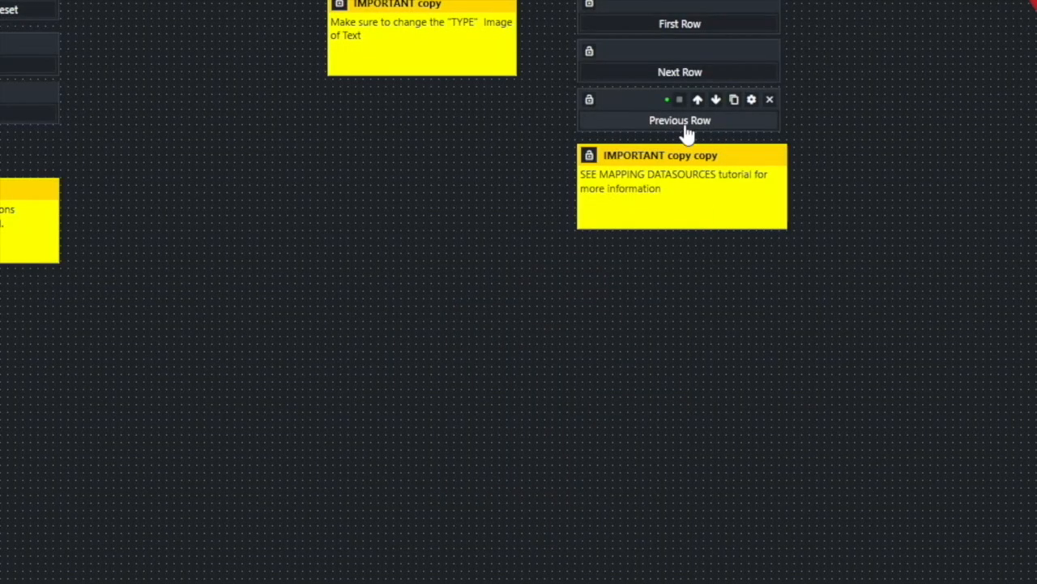
# - Examine the Previous Row button's DataSourcePreviousRow command and its NameAndTable value, and accept the properties unchanged
pyautogui.click(752, 101)
pyautogui.scroll(-3, 619, 268)
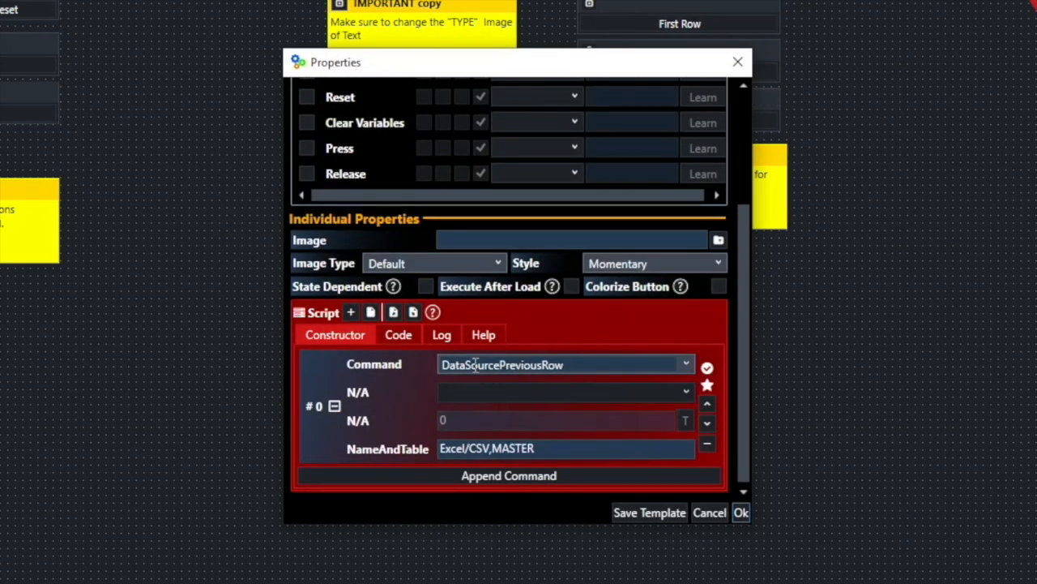
pyautogui.click(450, 451)
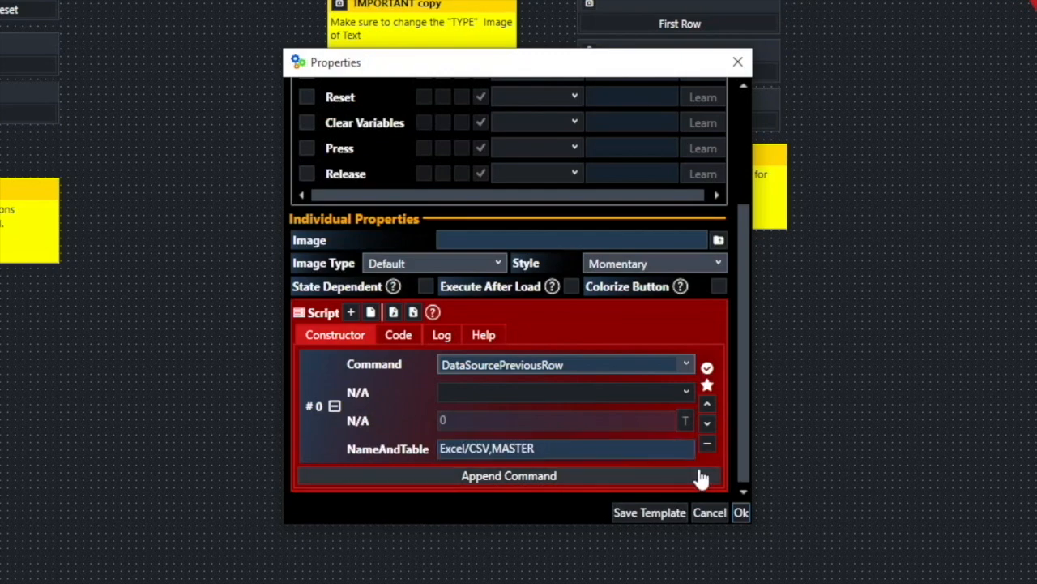
pyautogui.click(740, 513)
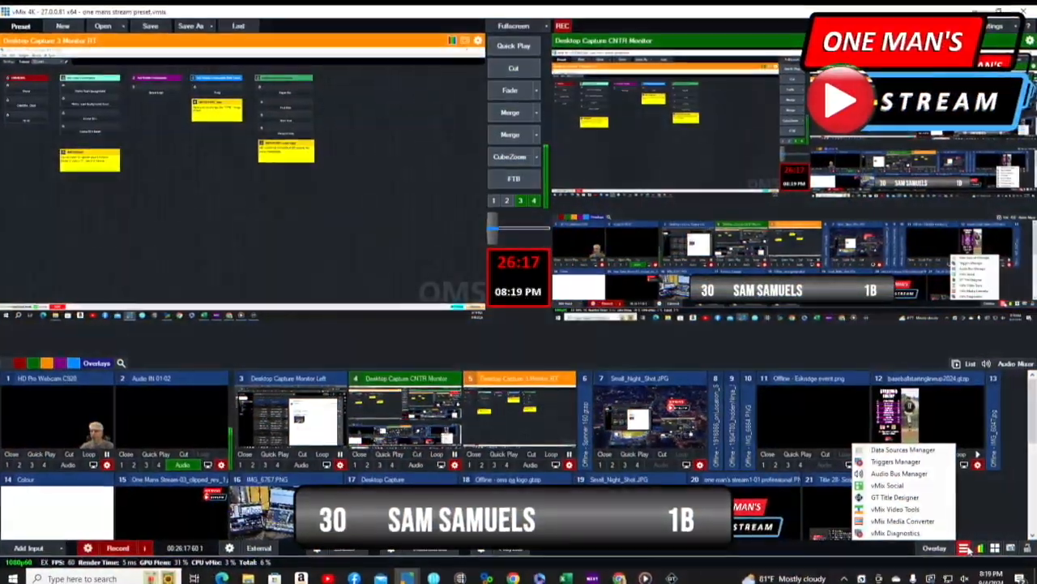
# - Review the MASTER table in vMix's Data Sources Manager, and in Universal Title Controller run Next Row three times to advance the player title to row 10
pyautogui.click(886, 450)
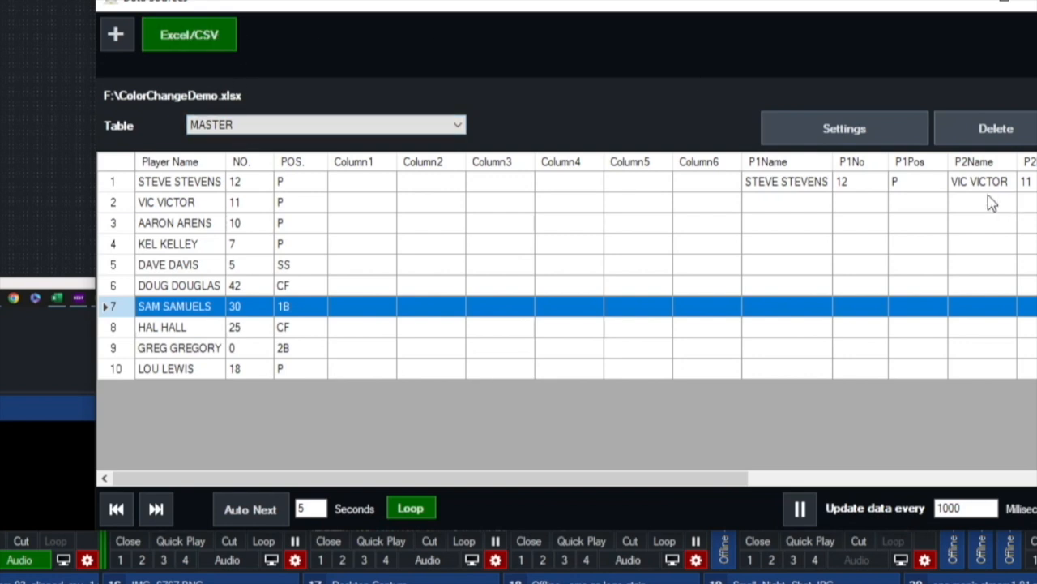
pyautogui.click(867, 139)
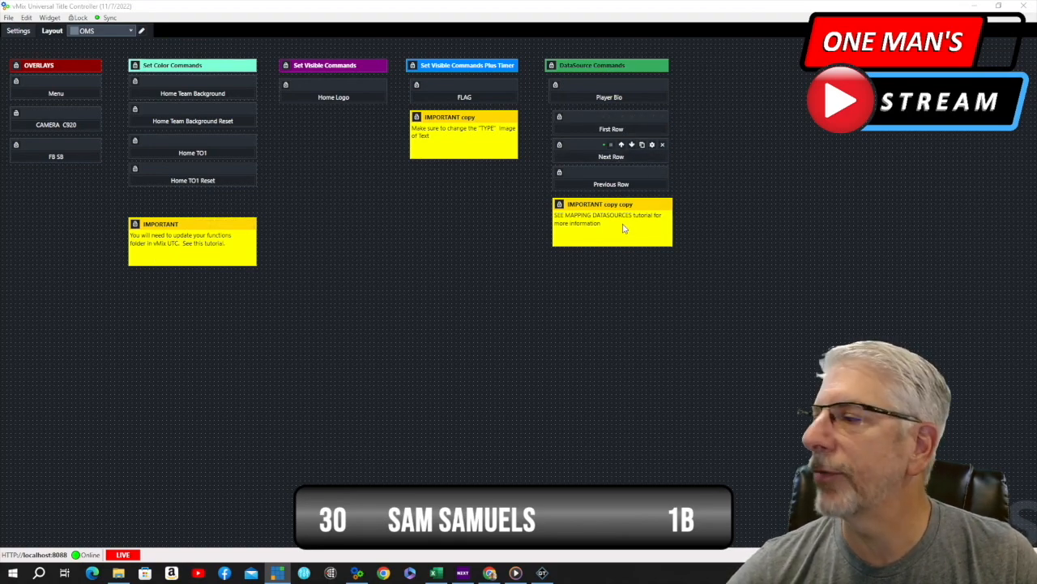
pyautogui.click(636, 163)
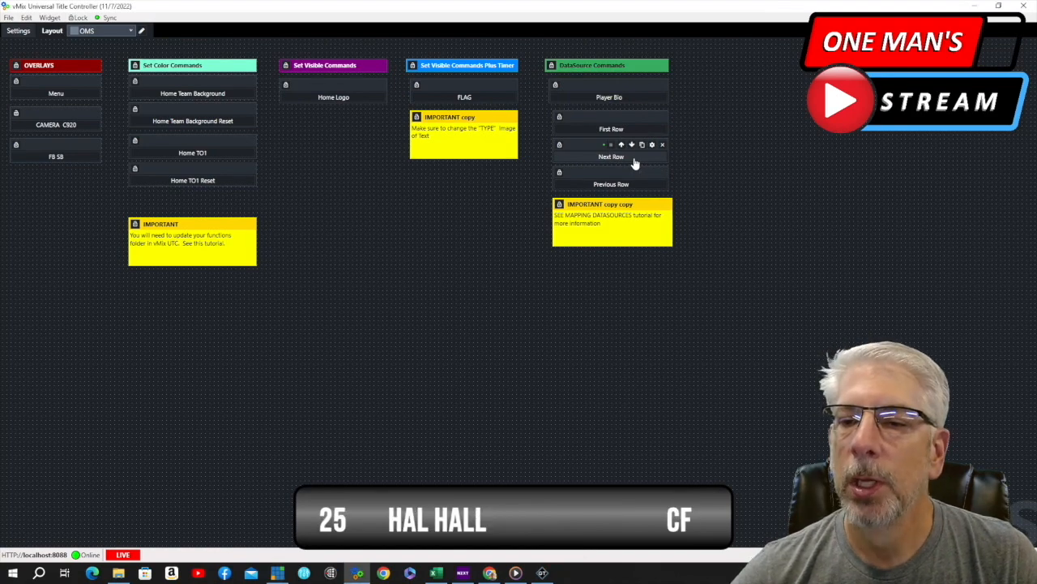
pyautogui.click(636, 163)
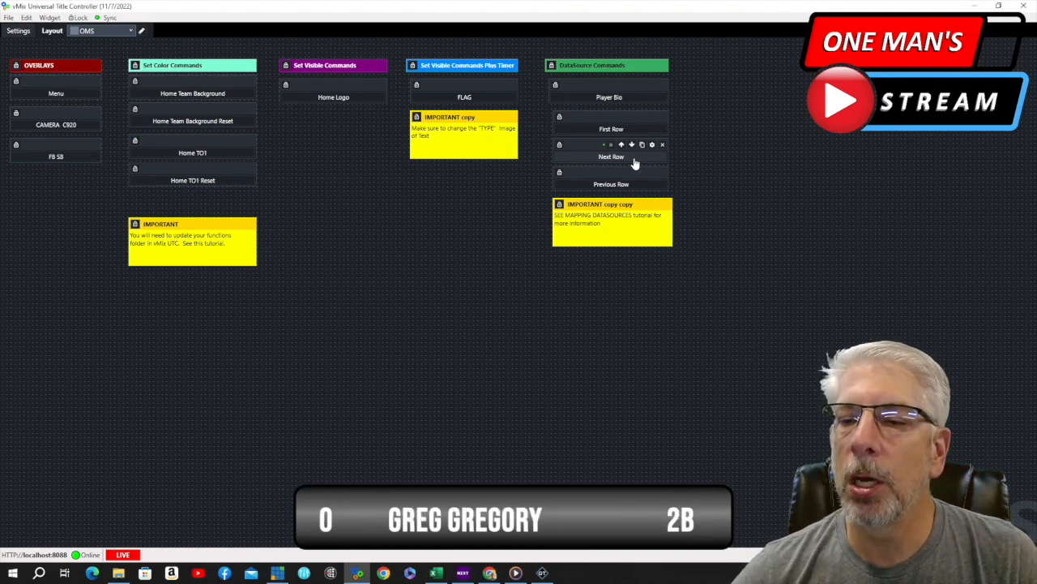
pyautogui.click(635, 163)
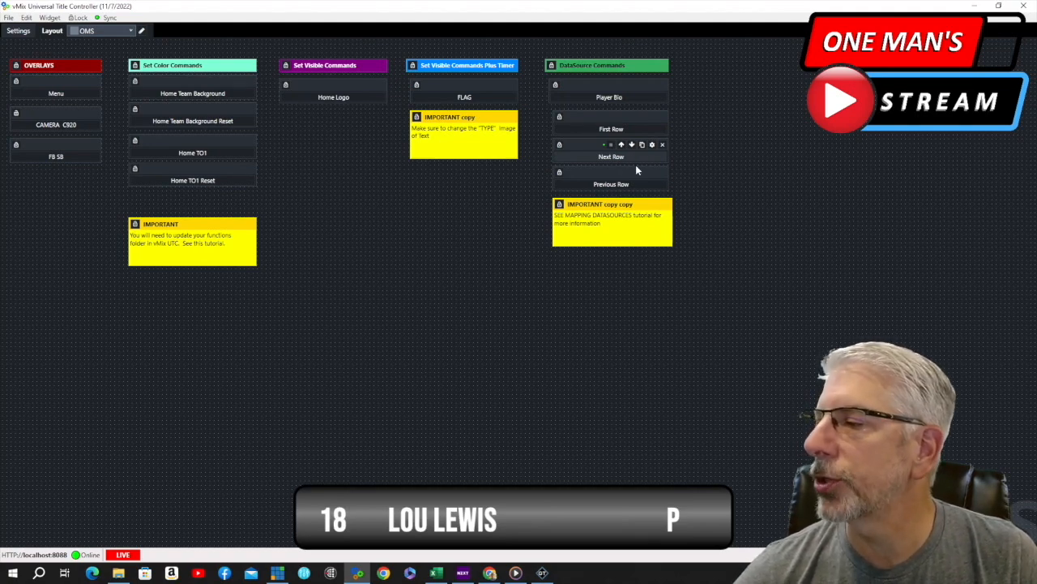
# - Run the Previous Row button repeatedly to step the player title back through the MASTER table from row 10
pyautogui.click(642, 186)
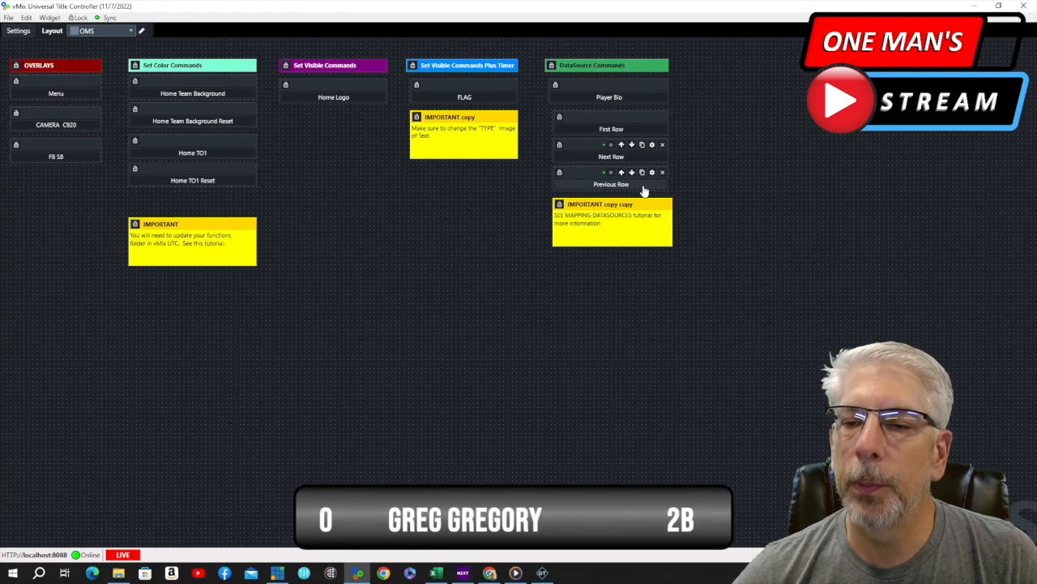
pyautogui.click(643, 188)
pyautogui.click(644, 190)
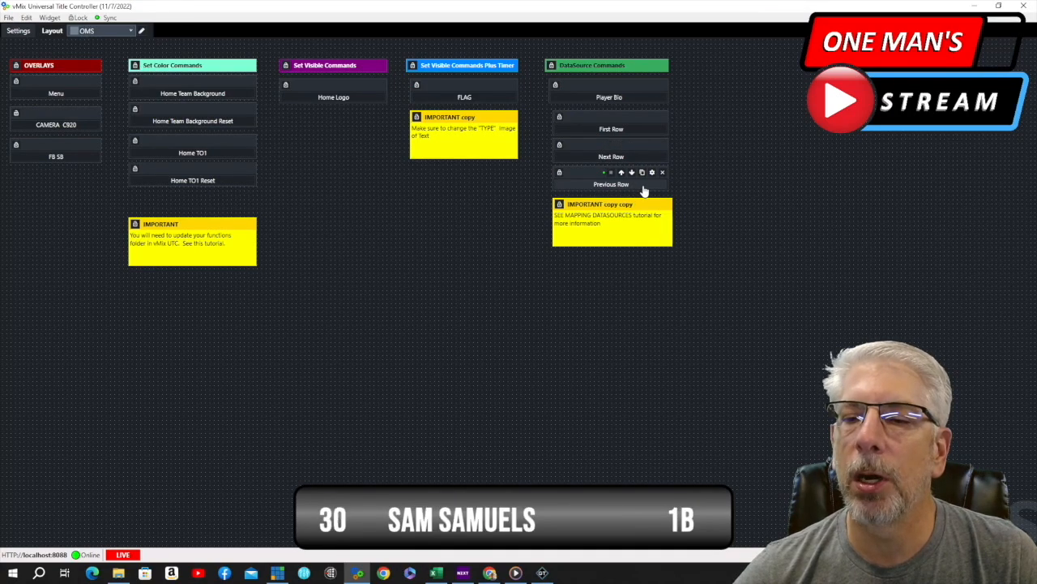
pyautogui.click(645, 189)
pyautogui.click(644, 190)
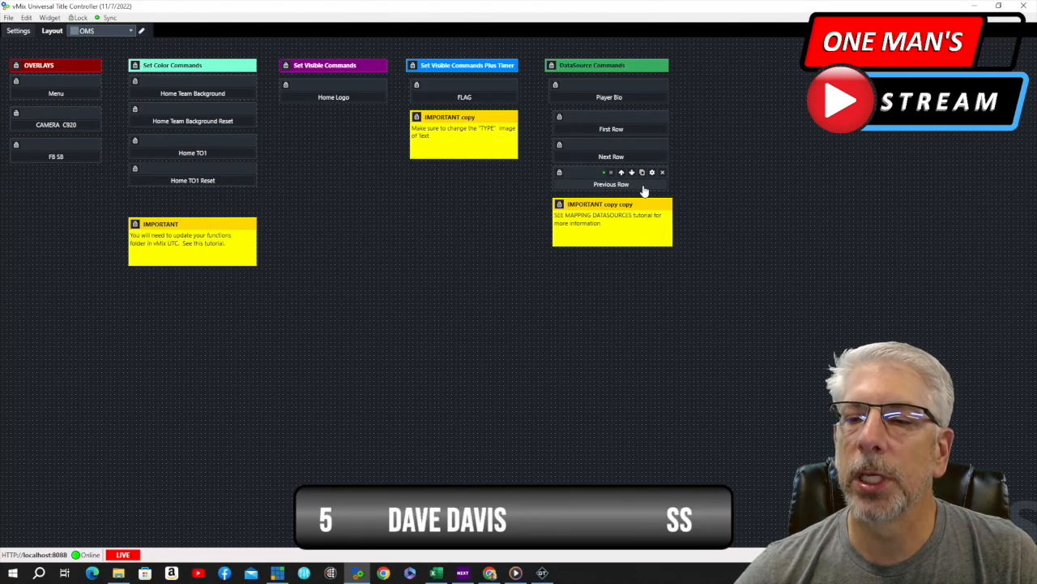
pyautogui.click(644, 190)
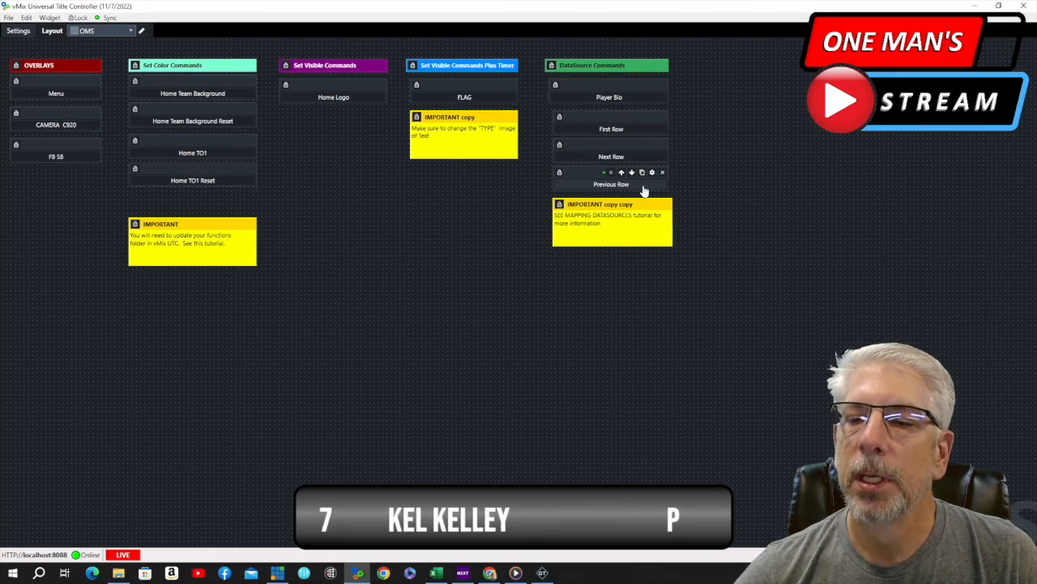
pyautogui.click(645, 190)
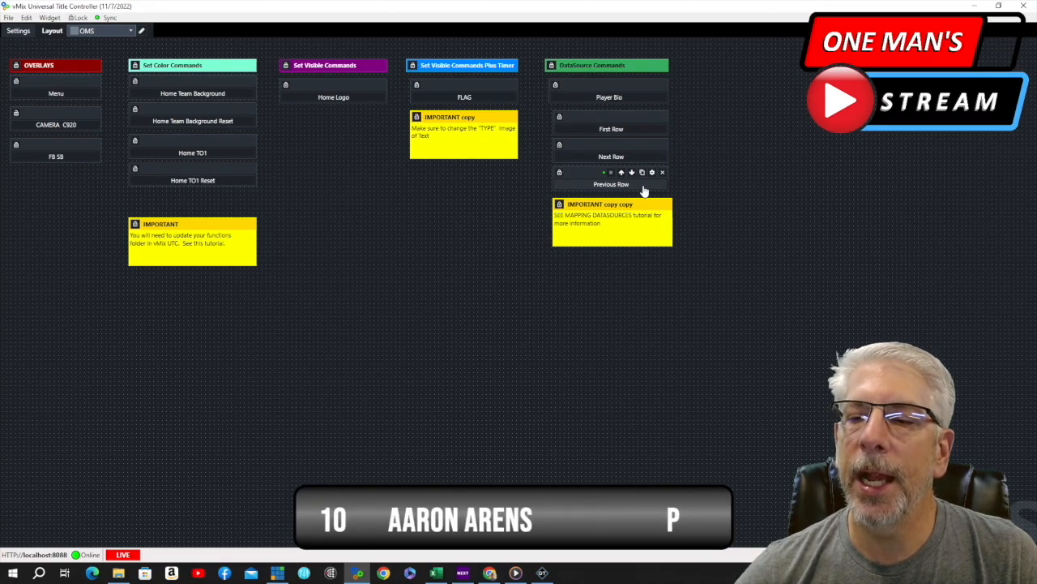
pyautogui.click(644, 190)
pyautogui.click(645, 189)
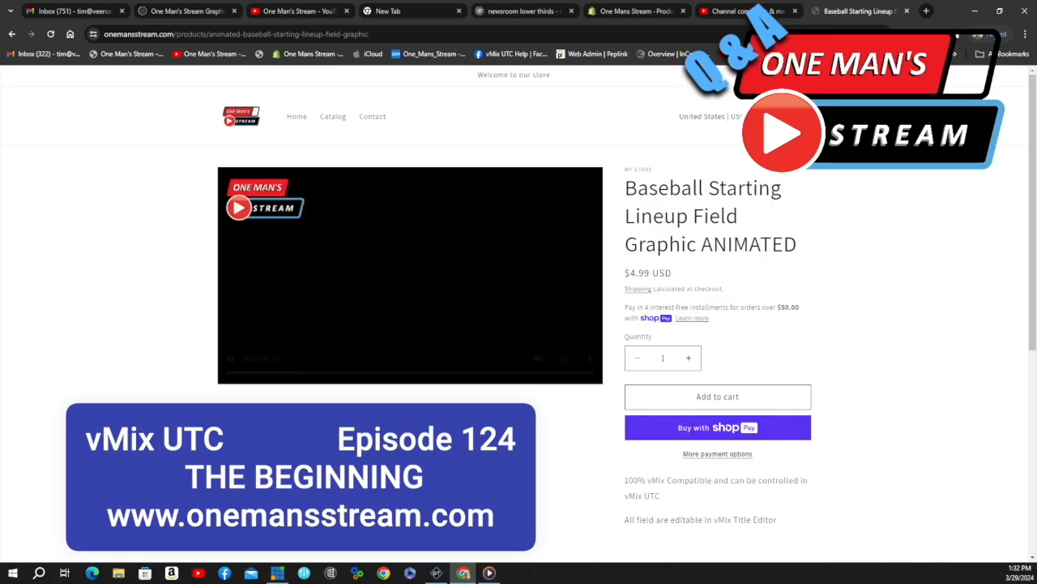
# - In the browser, look through the onemansstream.com product catalogue to page 2 and view the One Man's Stream Short Sleve T-Shirt
pyautogui.click(11, 34)
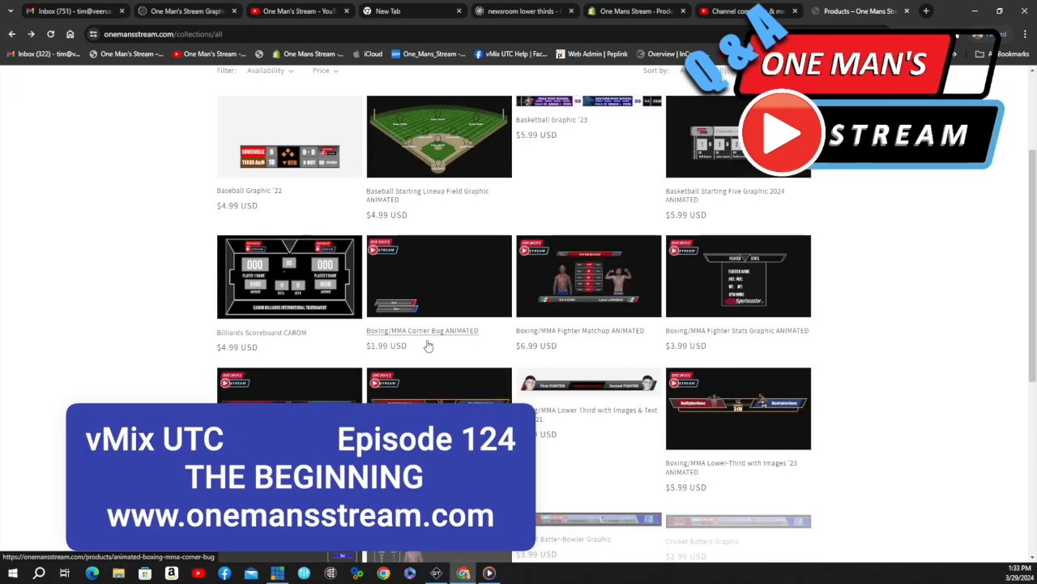
pyautogui.click(738, 407)
pyautogui.click(11, 34)
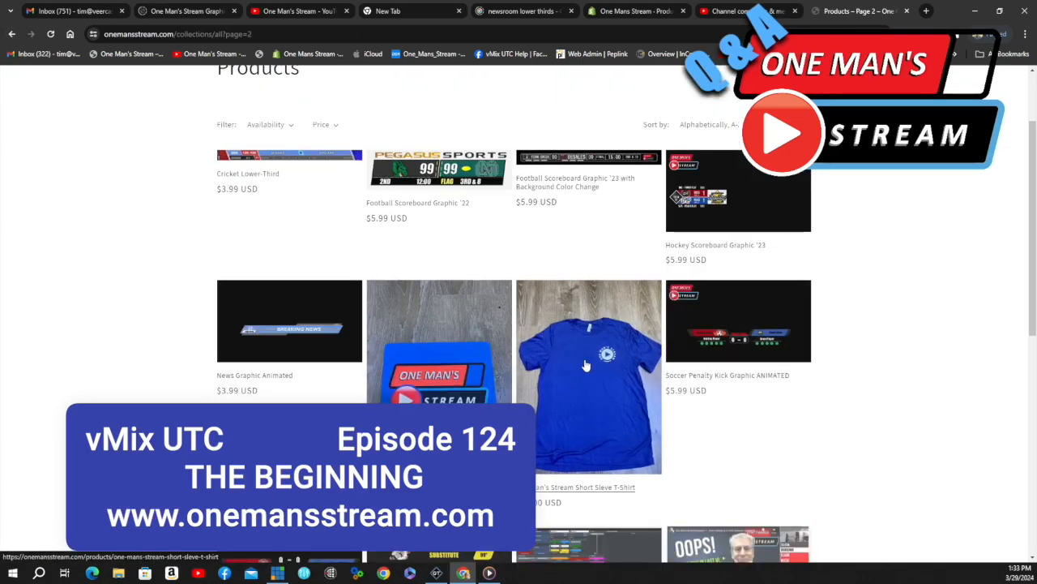
pyautogui.click(586, 364)
pyautogui.scroll(-12, 586, 357)
pyautogui.scroll(1, 583, 357)
pyautogui.click(11, 34)
# - View the One Man's Stream Premium Mousepad's product page with its picture enlarged, and return to the product list
pyautogui.click(430, 353)
pyautogui.click(411, 364)
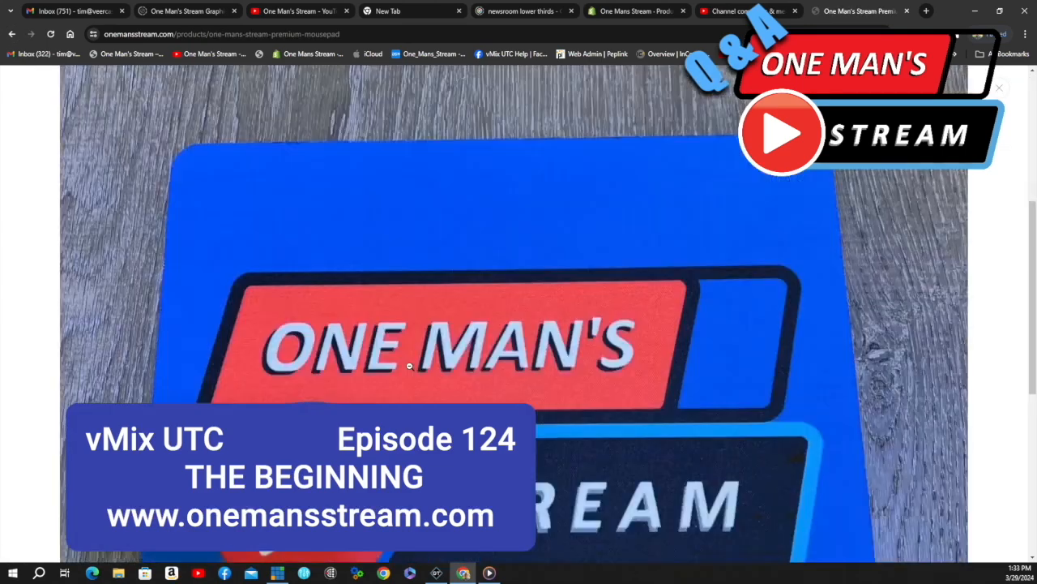
pyautogui.click(12, 34)
pyautogui.scroll(-3, 355, 283)
pyautogui.scroll(4, 354, 283)
pyautogui.click(297, 122)
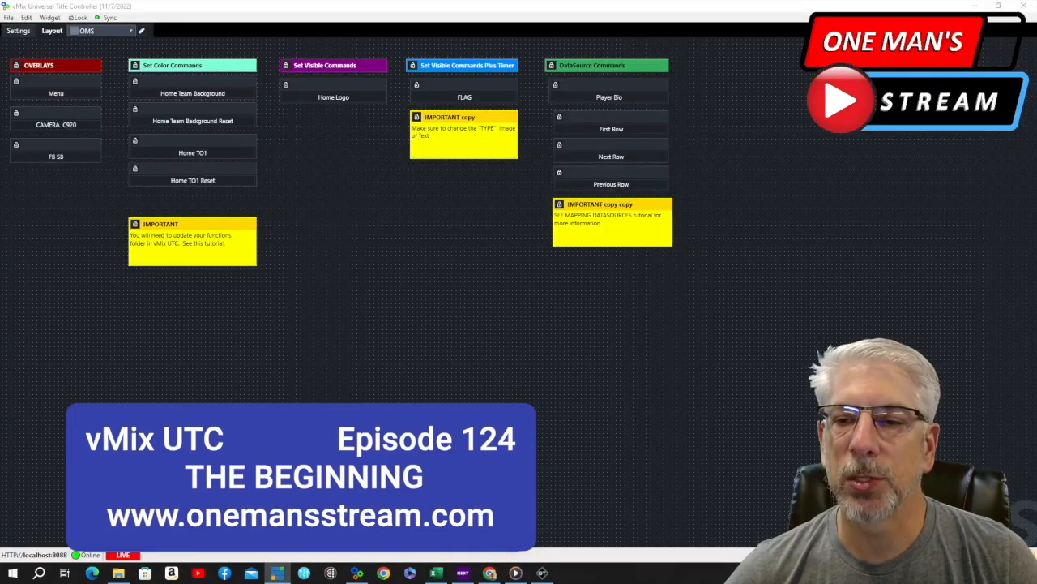